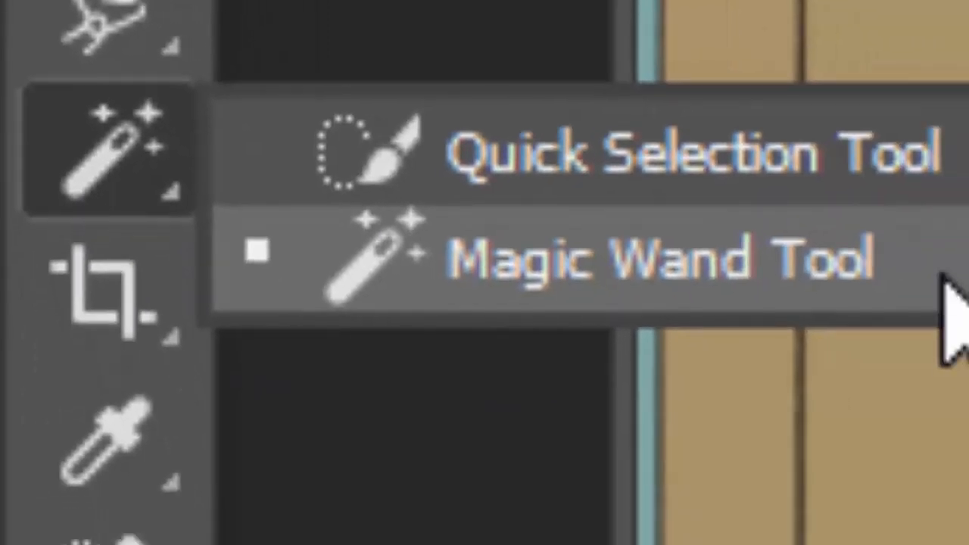
# Use the Magic Wand to select the man's face, his white shirt and the woman's teal shirt in turn.
pyautogui.click(787, 355)
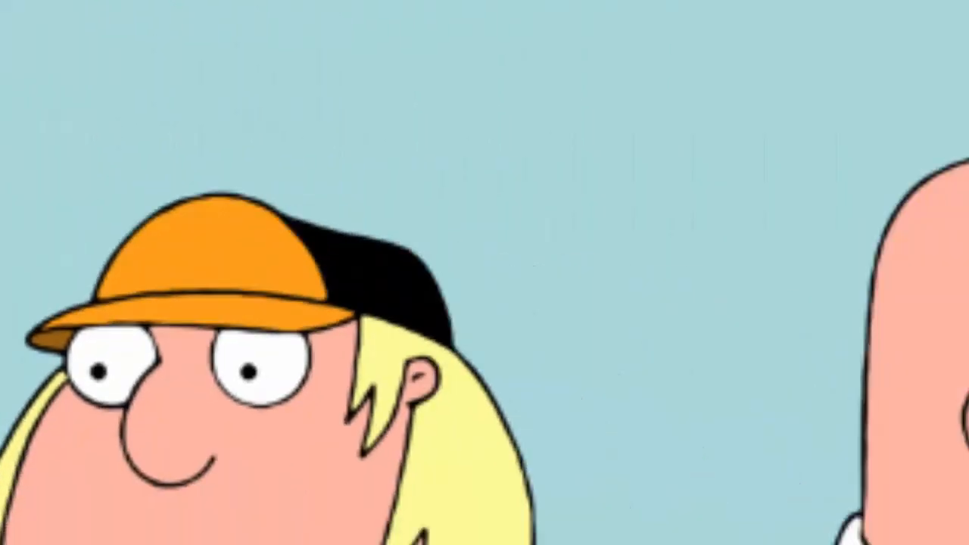
pyautogui.scroll(2, 751, 416)
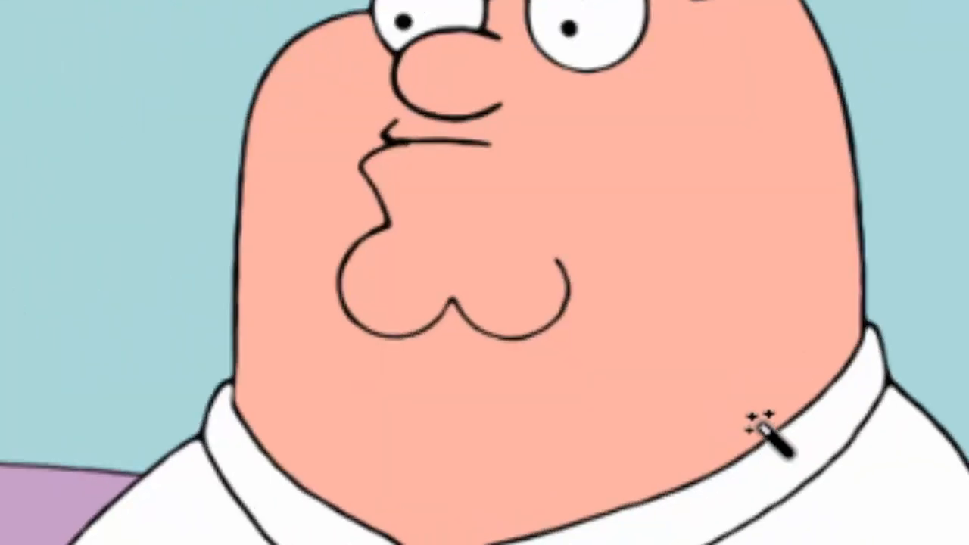
pyautogui.press('space')
pyautogui.moveTo(639, 221); pyautogui.dragTo(642, 303)
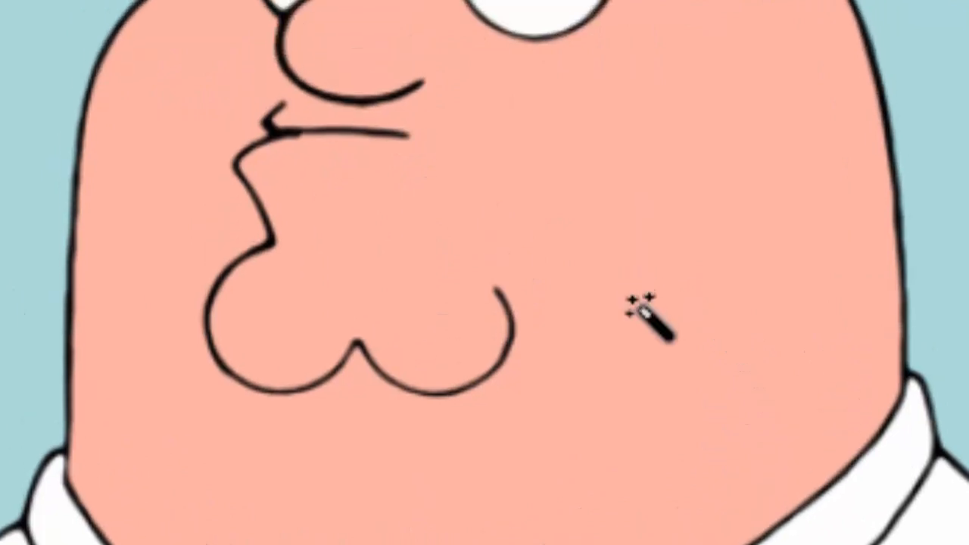
pyautogui.click(640, 310)
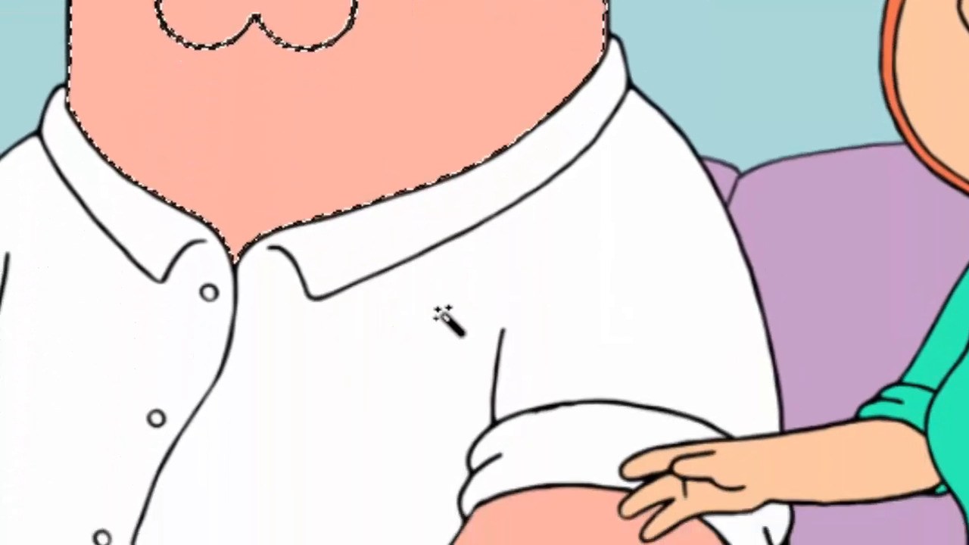
pyautogui.click(453, 239)
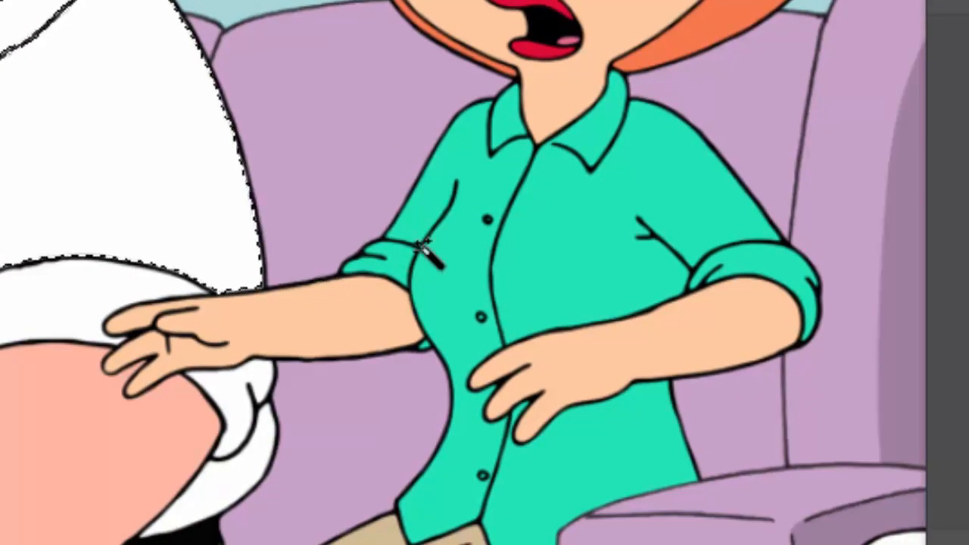
pyautogui.click(572, 184)
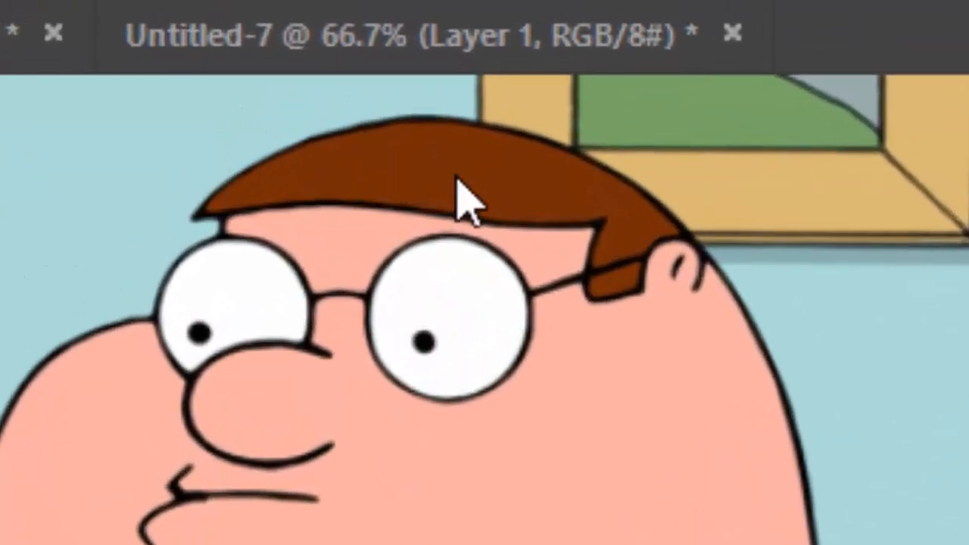
# Select the man's brown hair with the Magic Wand, then clear the selection.
pyautogui.click(392, 27)
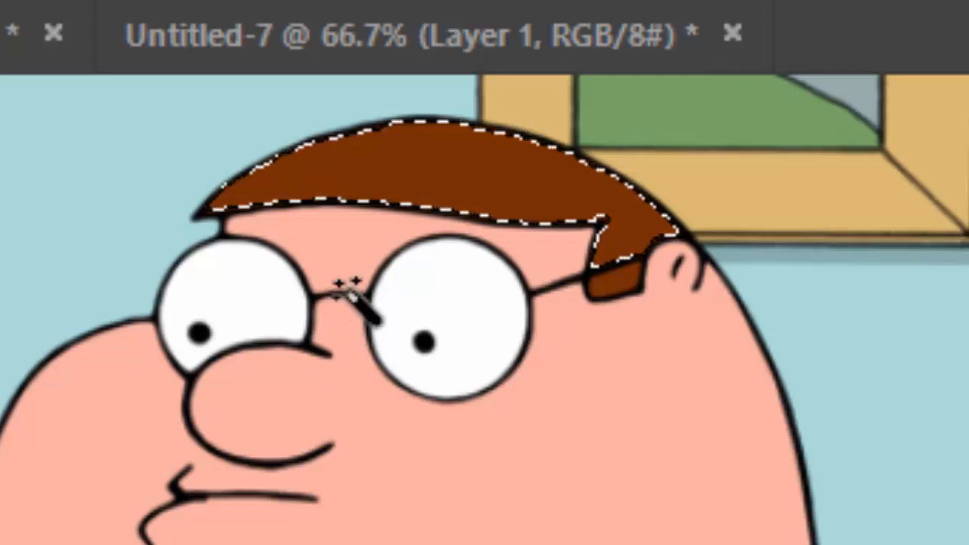
pyautogui.moveTo(236, 197)
pyautogui.mouseDown()
pyautogui.moveTo(731, 44)
pyautogui.moveTo(478, 224)
pyautogui.moveTo(476, 278)
pyautogui.moveTo(336, 162)
pyautogui.moveTo(851, 186)
pyautogui.moveTo(739, 181)
pyautogui.moveTo(432, 208)
pyautogui.moveTo(509, 263)
pyautogui.moveTo(633, 258)
pyautogui.mouseUp()
pyautogui.press('v')
pyautogui.hotkey('ctrl', 'd')
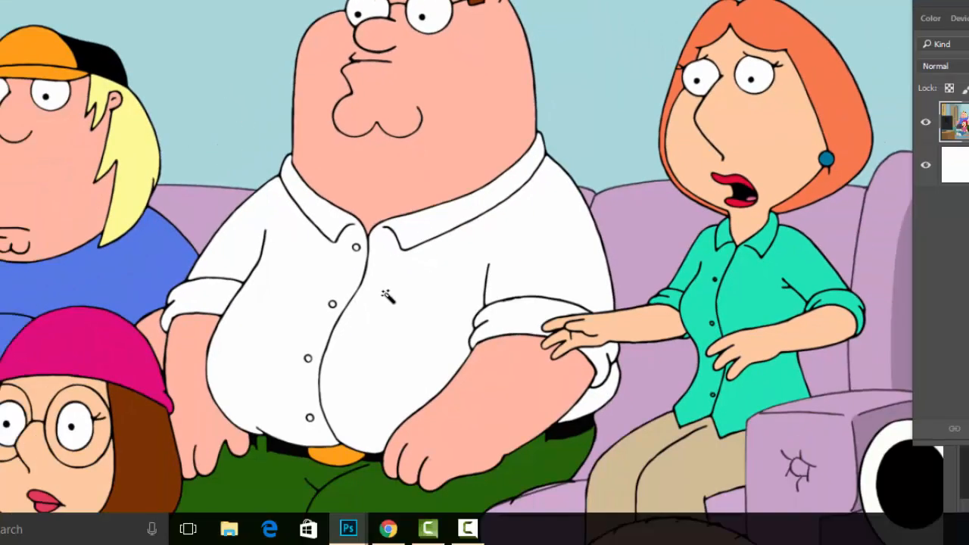
# Select the white shirt's left half with the Magic Wand, make a brush stroke across it and deselect.
pyautogui.click(299, 277)
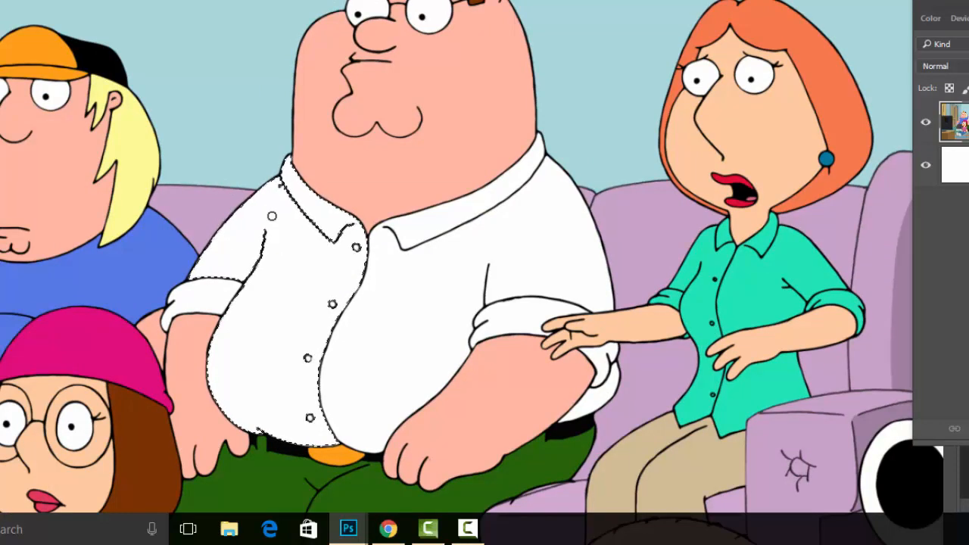
pyautogui.rightClick(280, 189)
pyautogui.moveTo(274, 182)
pyautogui.mouseDown()
pyautogui.moveTo(264, 261)
pyautogui.moveTo(316, 155)
pyautogui.moveTo(343, 381)
pyautogui.moveTo(274, 350)
pyautogui.moveTo(245, 378)
pyautogui.moveTo(227, 265)
pyautogui.mouseUp()
pyautogui.hotkey('ctrl', 'd')
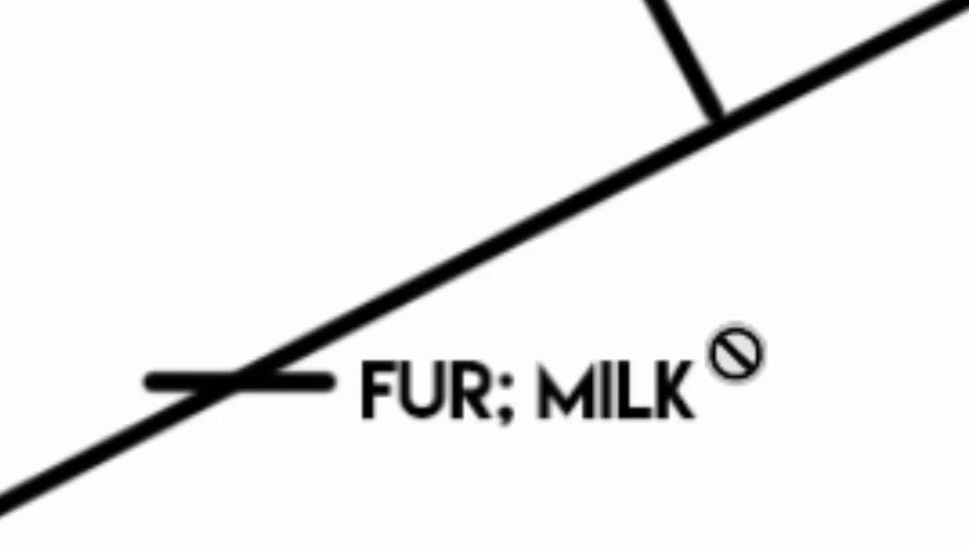
# Switch to blank template venn diagram.psd and reposition the floating Layers panel.
pyautogui.moveTo(545, 378); pyautogui.dragTo(565, 370)
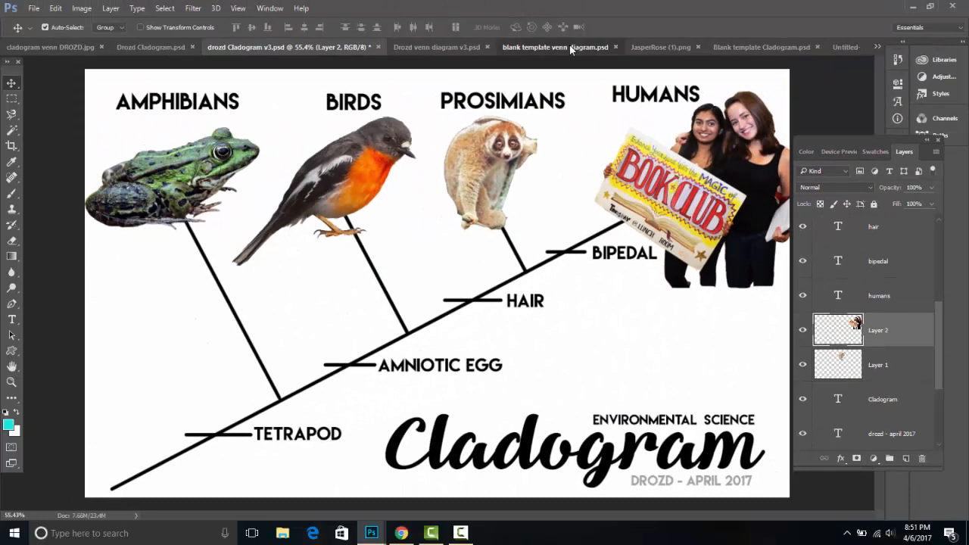
pyautogui.click(569, 45)
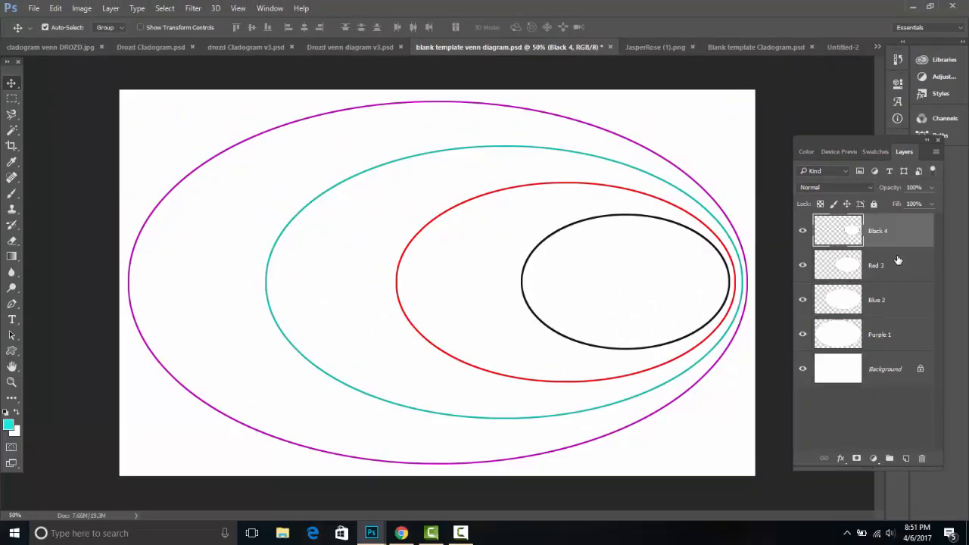
pyautogui.moveTo(850, 137); pyautogui.dragTo(829, 117)
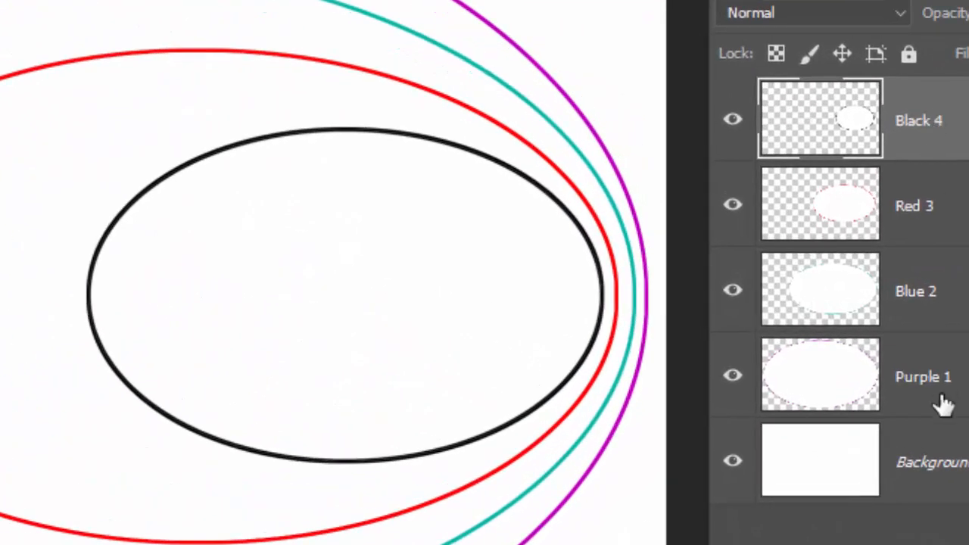
# Select the Purple 1 layer and toggle its visibility to identify its ellipse.
pyautogui.click(965, 399)
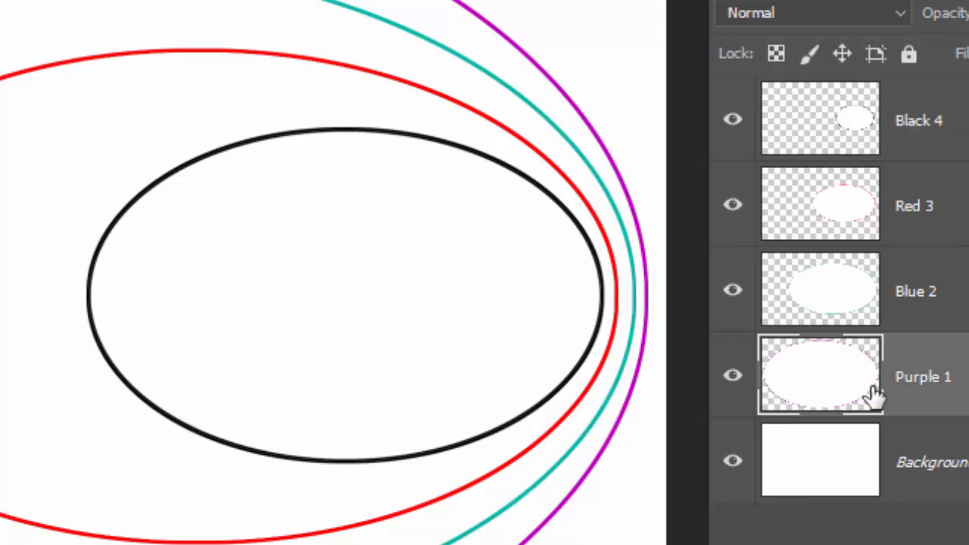
pyautogui.click(732, 377)
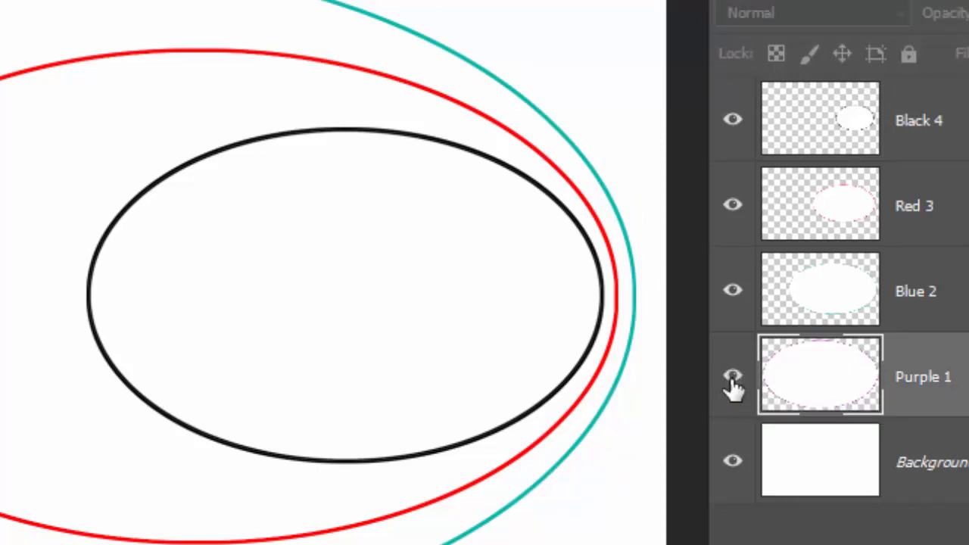
pyautogui.click(732, 377)
pyautogui.click(732, 376)
pyautogui.click(732, 377)
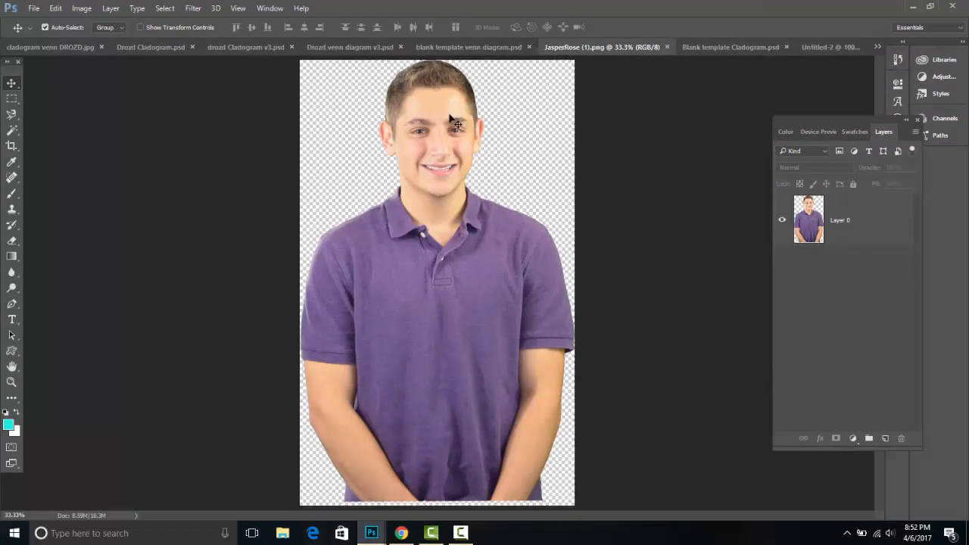
pyautogui.moveTo(457, 98); pyautogui.dragTo(529, 111)
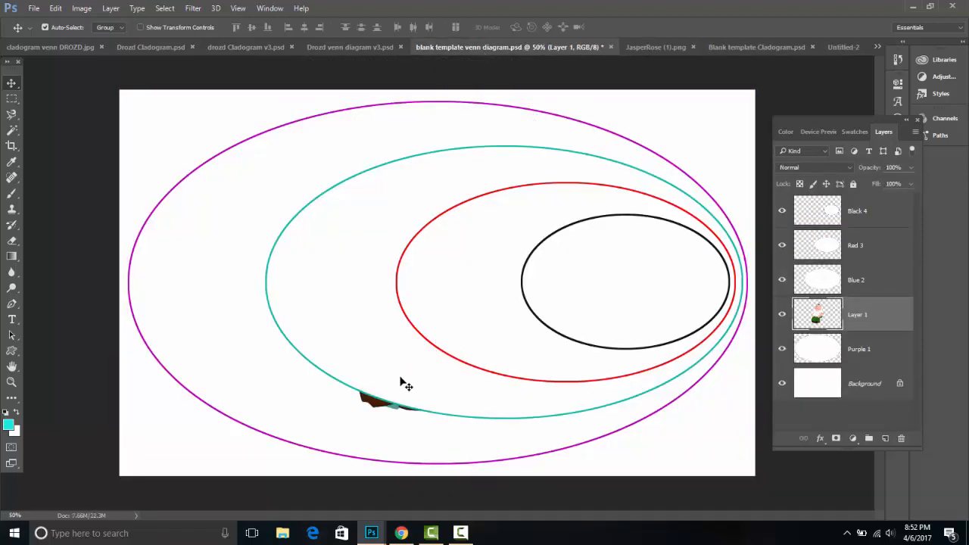
pyautogui.moveTo(378, 412); pyautogui.dragTo(123, 464)
pyautogui.moveTo(193, 346); pyautogui.dragTo(208, 347)
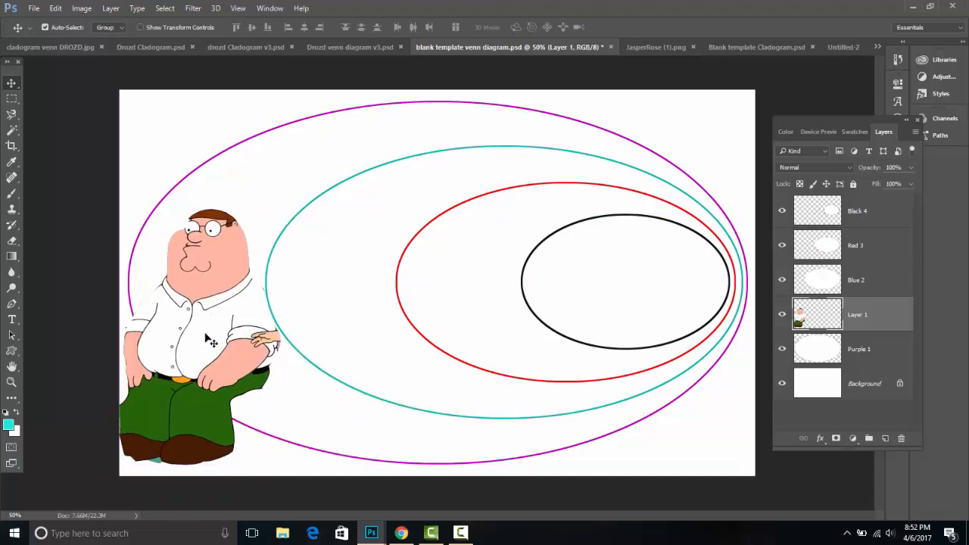
pyautogui.moveTo(874, 319); pyautogui.dragTo(901, 439)
# Copy the whole portrait photo into the Venn diagram above the Purple 1 layer and shift it toward the lower right.
pyautogui.click(658, 47)
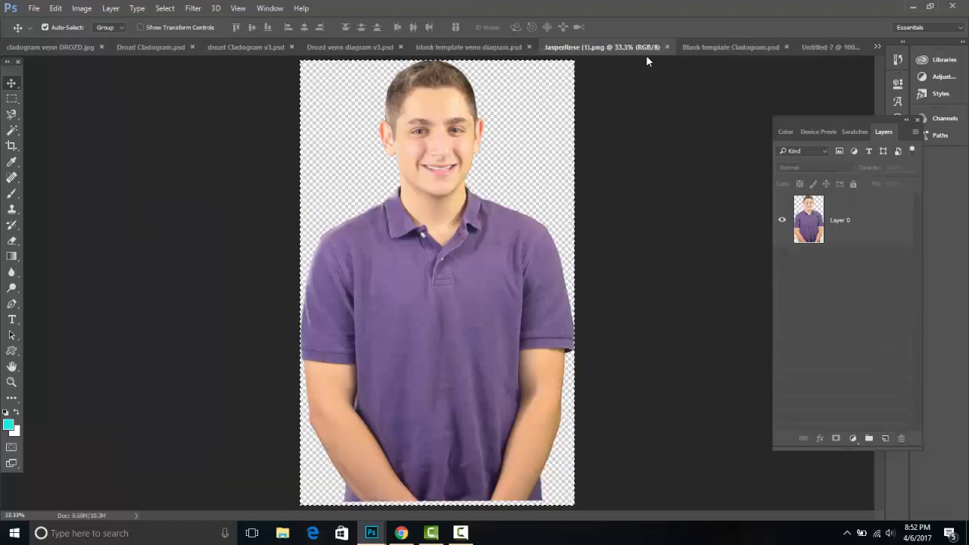
pyautogui.moveTo(535, 92); pyautogui.dragTo(482, 212)
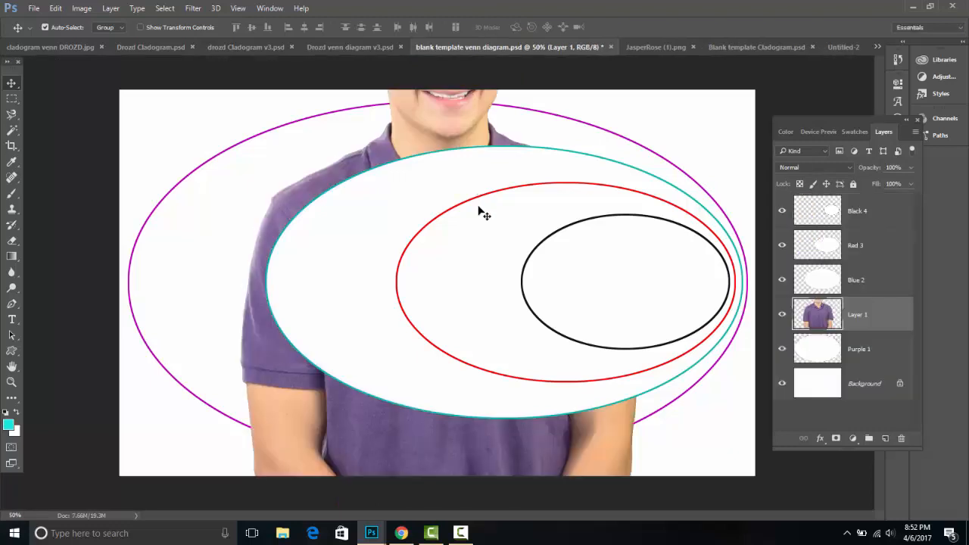
pyautogui.moveTo(426, 150); pyautogui.dragTo(551, 244)
# Scale the photo to 33%, move it over the black ellipse and enlarge it from its upper-left corner.
pyautogui.hotkey('ctrl', 't')
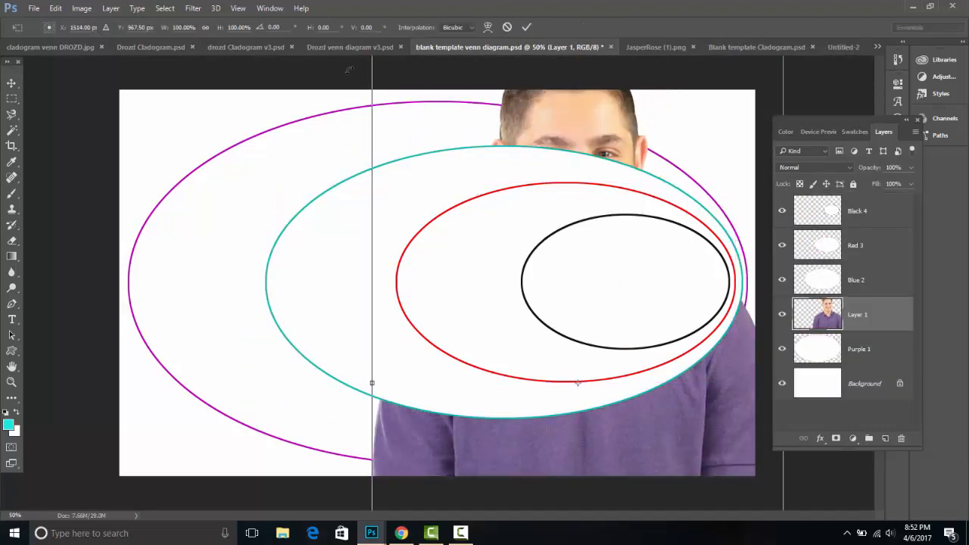
pyautogui.click(189, 29)
pyautogui.write('33')
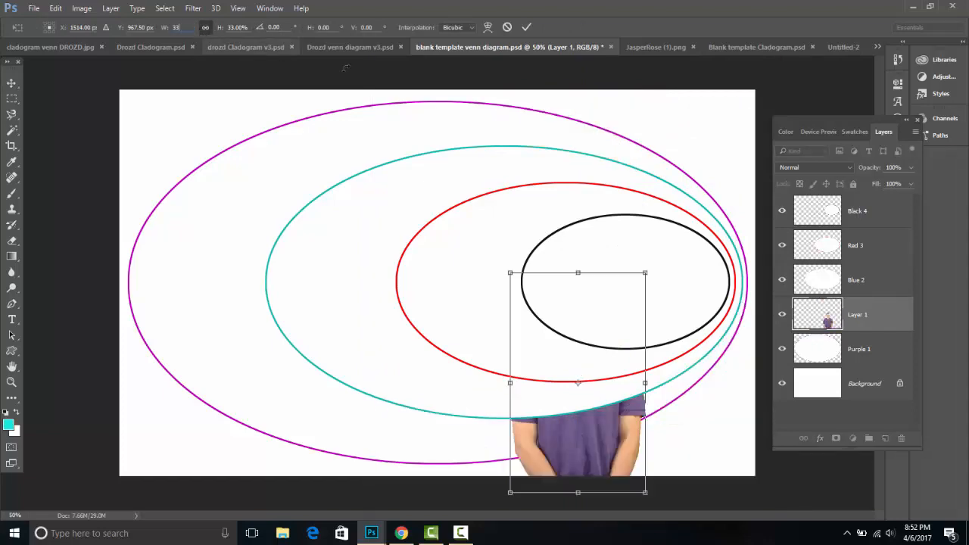
pyautogui.moveTo(559, 298); pyautogui.dragTo(643, 187)
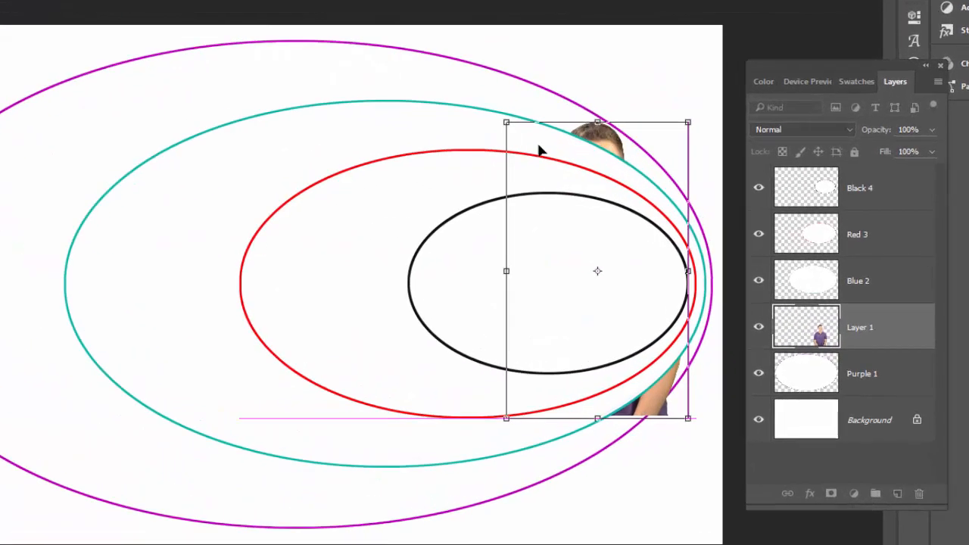
pyautogui.moveTo(426, 81); pyautogui.dragTo(330, 0)
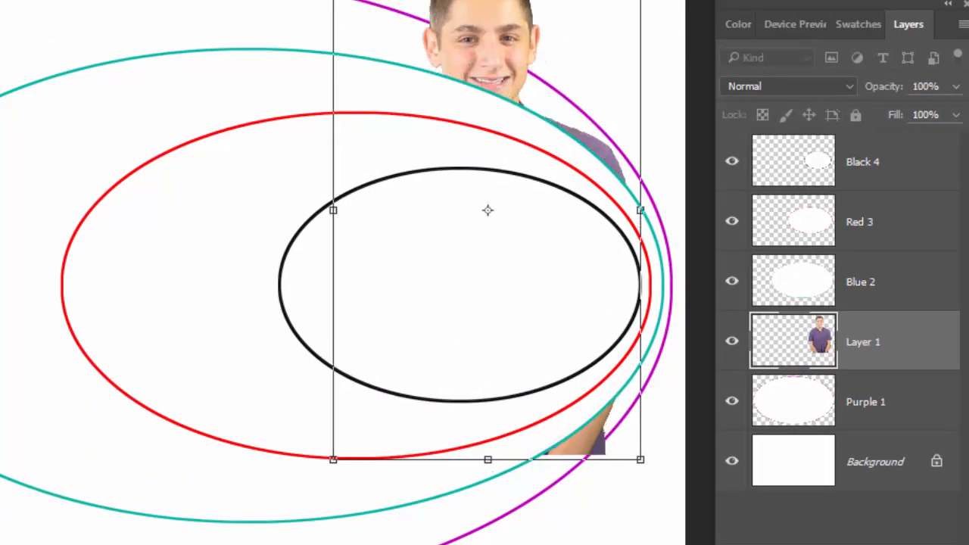
pyautogui.press('Return')
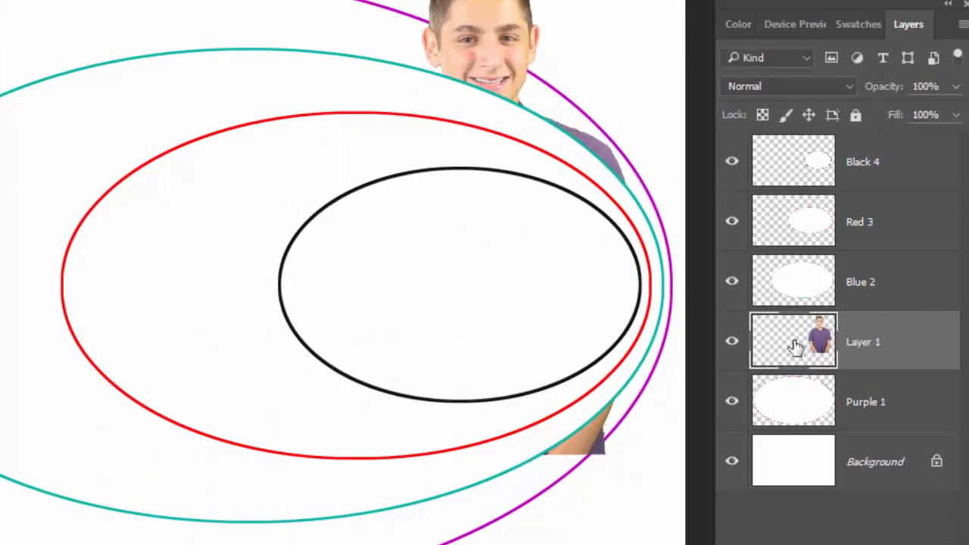
# Move Layer 1 above Black 4 in the layer stack and position the photo over the black ellipse.
pyautogui.moveTo(507, 30); pyautogui.dragTo(635, 117)
pyautogui.moveTo(865, 346); pyautogui.dragTo(861, 149)
pyautogui.moveTo(543, 247); pyautogui.dragTo(562, 270)
# Shrink the photo slightly with Free Transform and place it over the right half of the black ellipse.
pyautogui.hotkey('ctrl', 't')
pyautogui.moveTo(340, 25); pyautogui.dragTo(381, 85)
pyautogui.moveTo(492, 294); pyautogui.dragTo(484, 264)
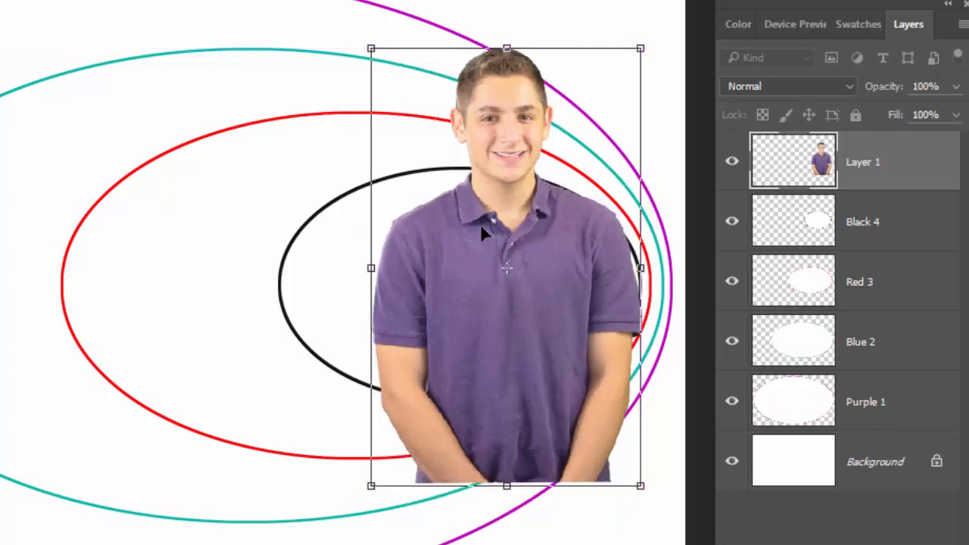
pyautogui.press('Return')
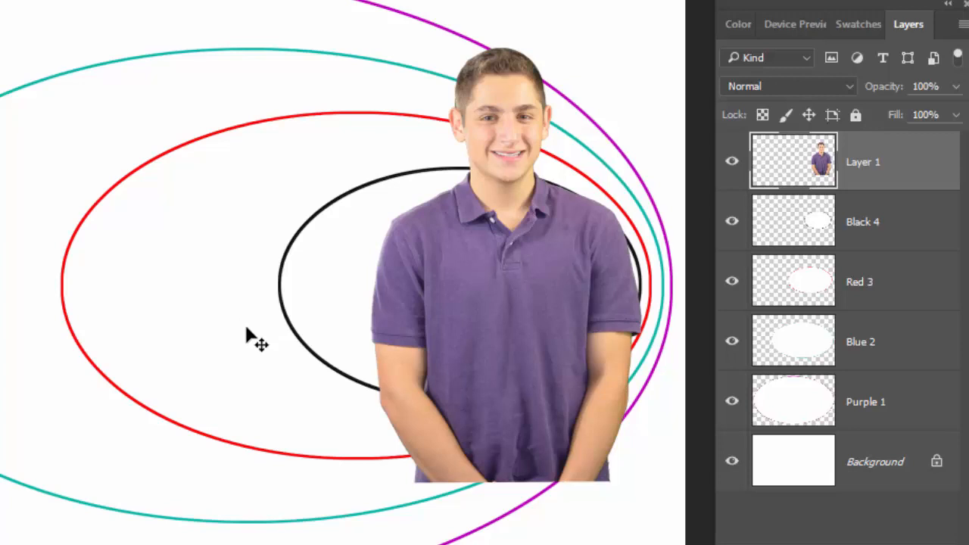
# Try erasing parts of the photo freehand with the Eraser, undoing each stroke.
pyautogui.moveTo(400, 401)
pyautogui.mouseDown()
pyautogui.moveTo(537, 397)
pyautogui.moveTo(627, 343)
pyautogui.moveTo(655, 307)
pyautogui.mouseUp()
pyautogui.hotkey('ctrl', 'z')
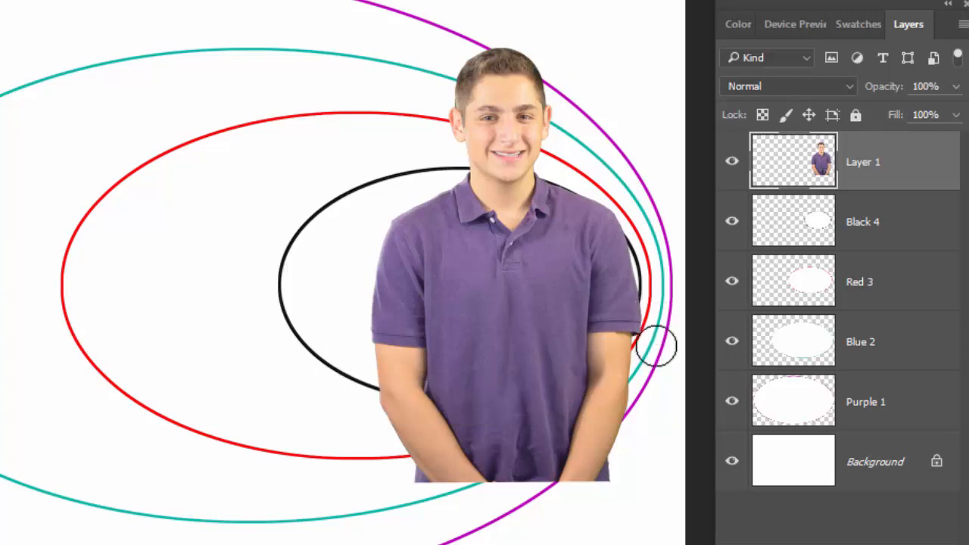
pyautogui.scroll(7, 651, 328)
pyautogui.moveTo(547, 422); pyautogui.dragTo(247, 413)
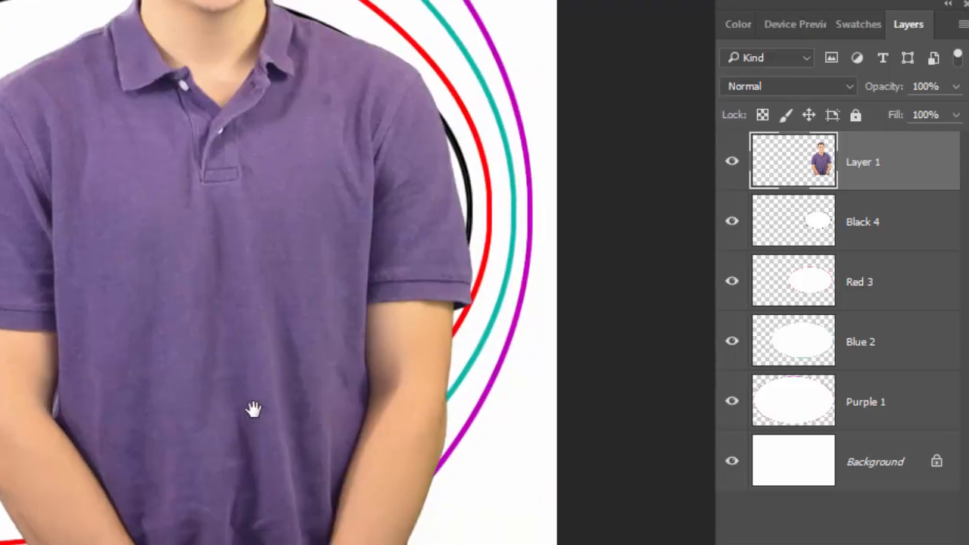
pyautogui.moveTo(463, 288)
pyautogui.mouseDown()
pyautogui.moveTo(476, 297)
pyautogui.moveTo(261, 438)
pyautogui.moveTo(0, 442)
pyautogui.mouseUp()
pyautogui.hotkey('ctrl', 'z')
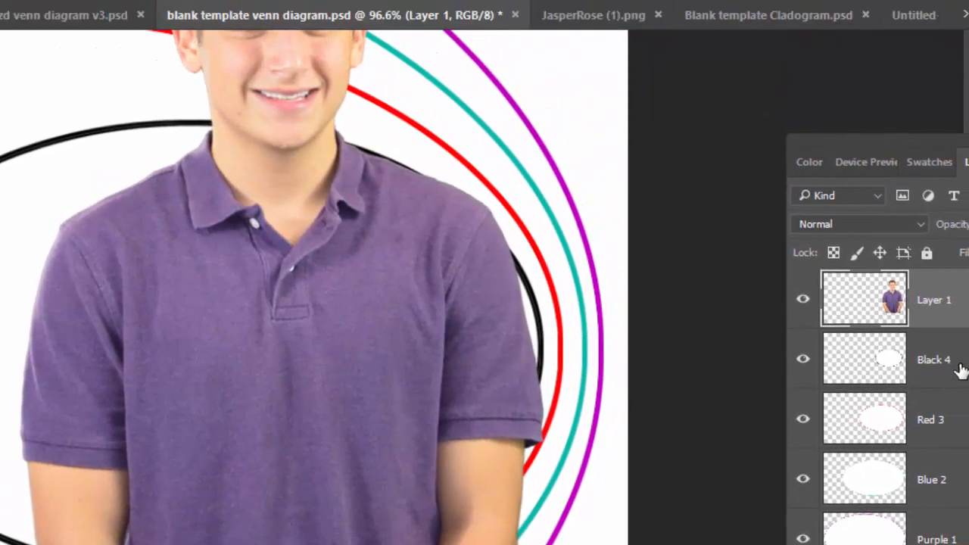
# Check the Black 4 layer by toggling its visibility, and select the black ellipse's interior with the Magic Wand.
pyautogui.click(939, 368)
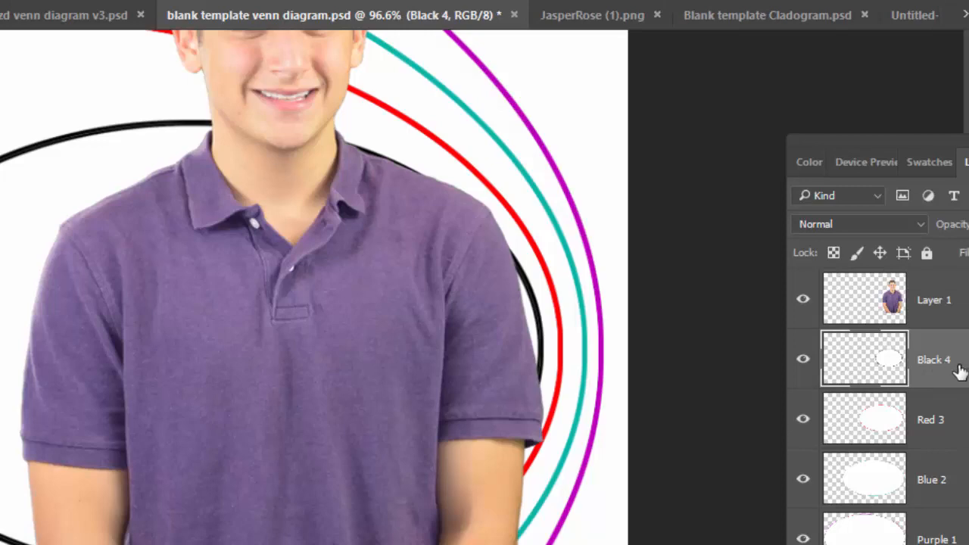
pyautogui.click(802, 360)
pyautogui.click(801, 360)
pyautogui.click(801, 361)
pyautogui.click(801, 360)
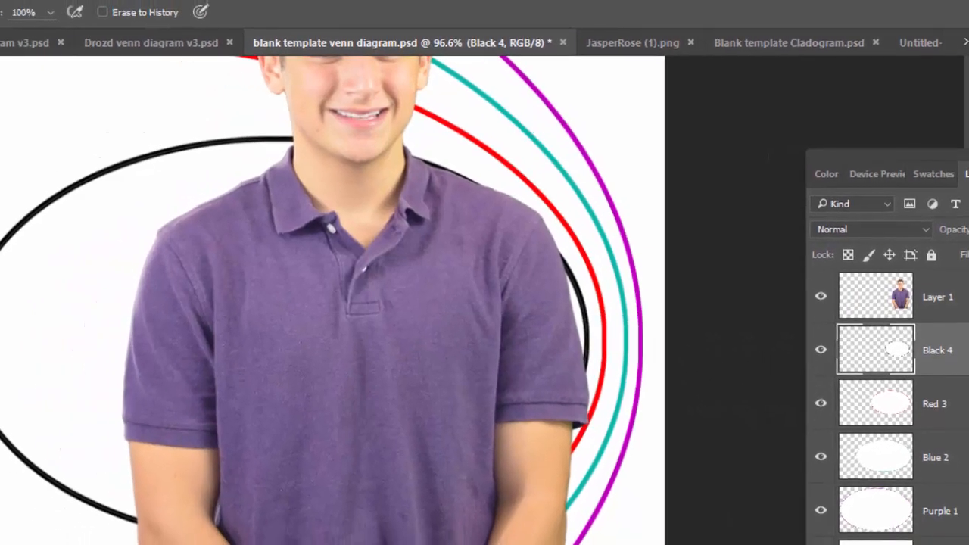
pyautogui.press('w')
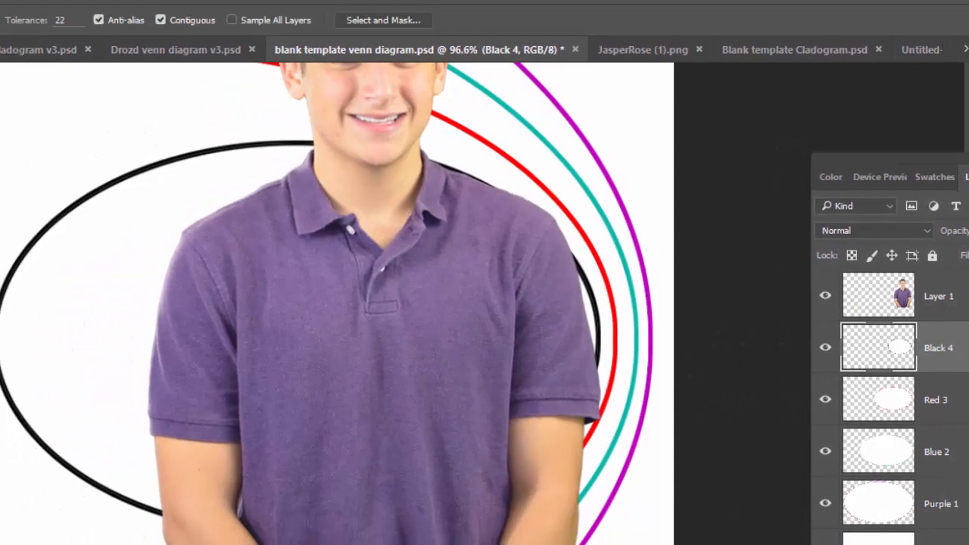
pyautogui.click(189, 320)
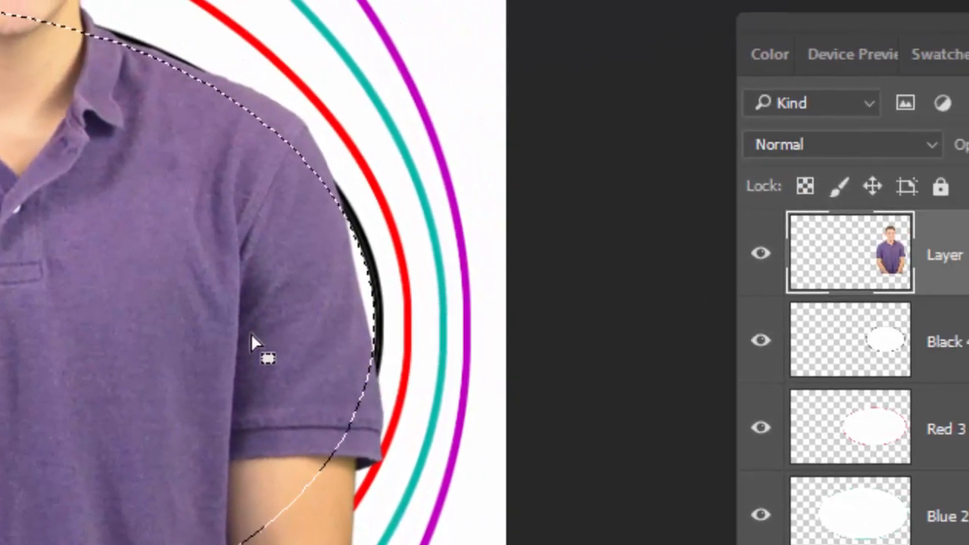
# Try erasing the photo inside the black ellipse's selection with the Eraser, undo the strokes, and deselect.
pyautogui.press('e')
pyautogui.moveTo(362, 32)
pyautogui.mouseDown()
pyautogui.moveTo(279, 96)
pyautogui.moveTo(116, 146)
pyautogui.mouseUp()
pyautogui.moveTo(292, 80)
pyautogui.mouseDown()
pyautogui.moveTo(391, 110)
pyautogui.moveTo(464, 108)
pyautogui.moveTo(507, 389)
pyautogui.moveTo(597, 457)
pyautogui.moveTo(301, 519)
pyautogui.moveTo(490, 353)
pyautogui.moveTo(304, 303)
pyautogui.moveTo(285, 354)
pyautogui.moveTo(456, 268)
pyautogui.moveTo(580, 392)
pyautogui.moveTo(333, 374)
pyautogui.moveTo(597, 242)
pyautogui.moveTo(612, 212)
pyautogui.moveTo(336, 166)
pyautogui.moveTo(162, 269)
pyautogui.moveTo(270, 247)
pyautogui.moveTo(338, 336)
pyautogui.mouseUp()
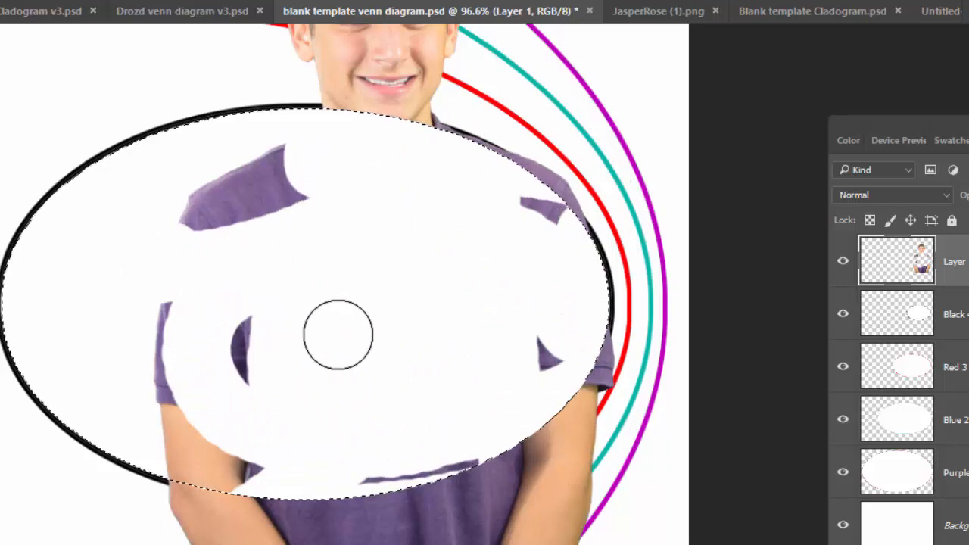
pyautogui.hotkey('ctrl', 'z')
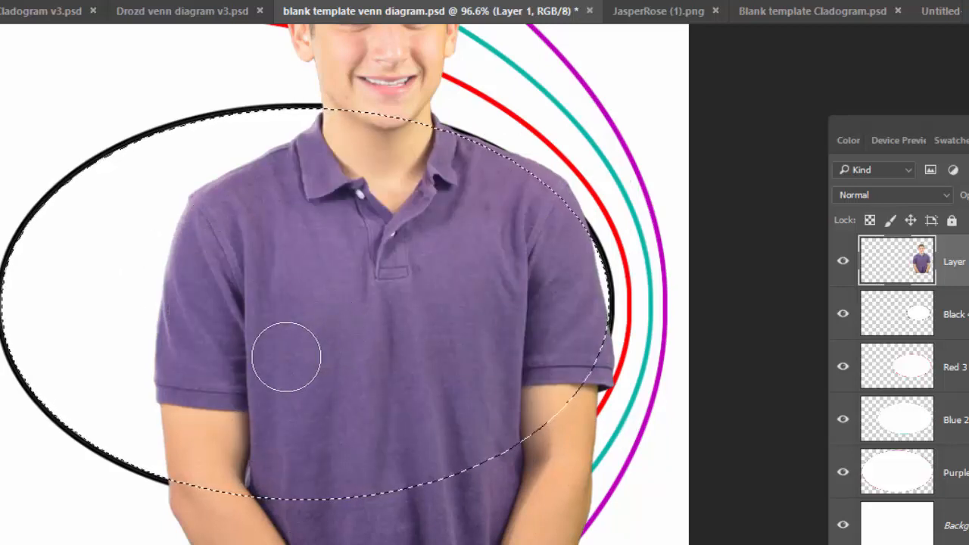
pyautogui.hotkey('ctrl', 'd')
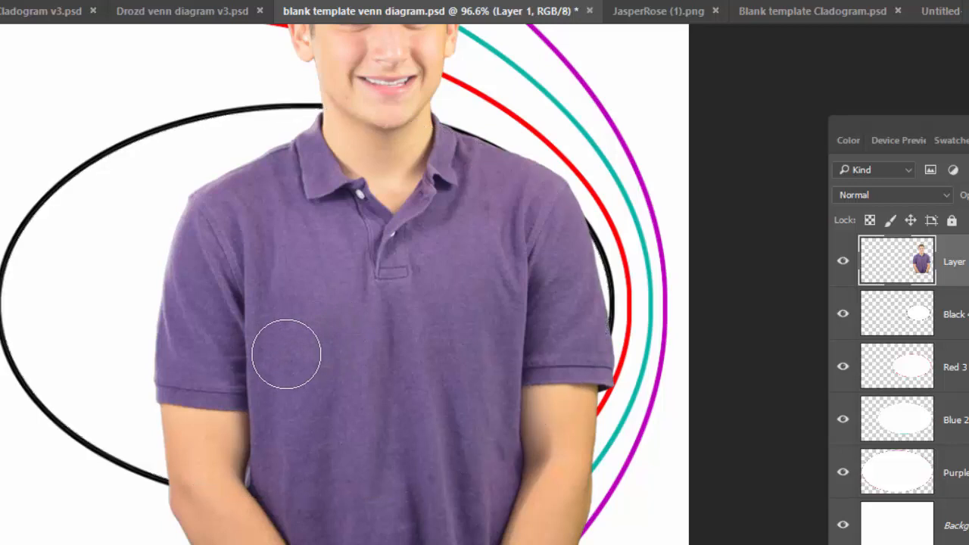
# Select the area outside the black ellipse on Black 4 with the Magic Wand, and make Layer 1 active for the Eraser.
pyautogui.click(955, 315)
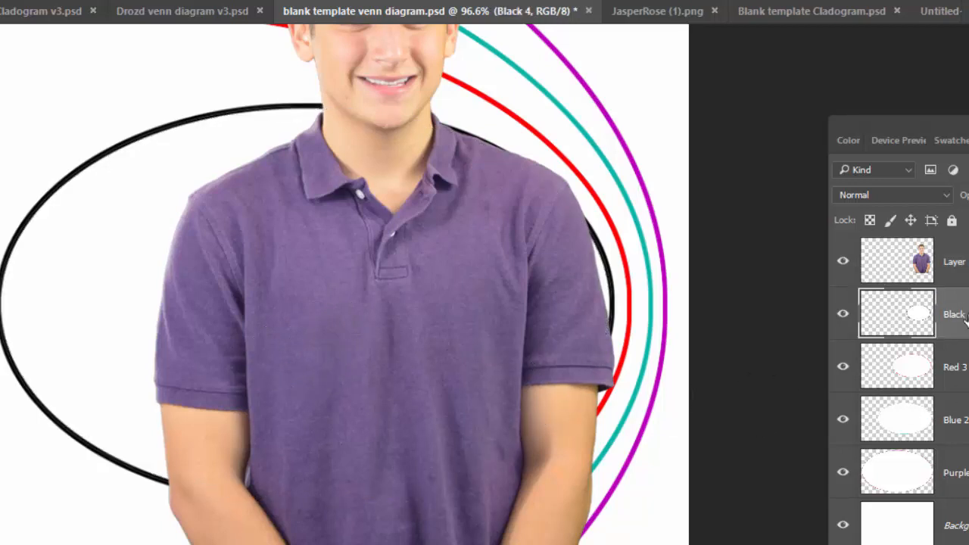
pyautogui.moveTo(939, 133); pyautogui.dragTo(801, 95)
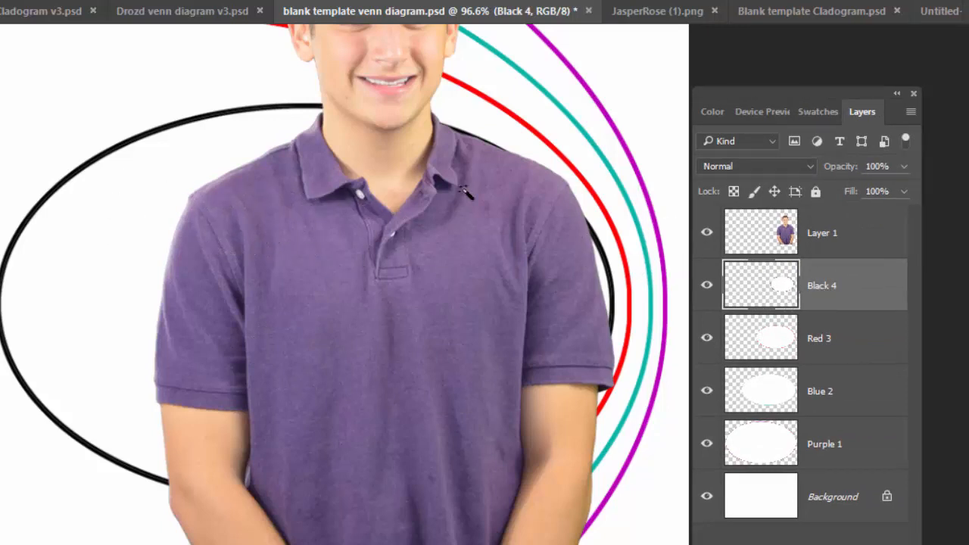
pyautogui.click(644, 311)
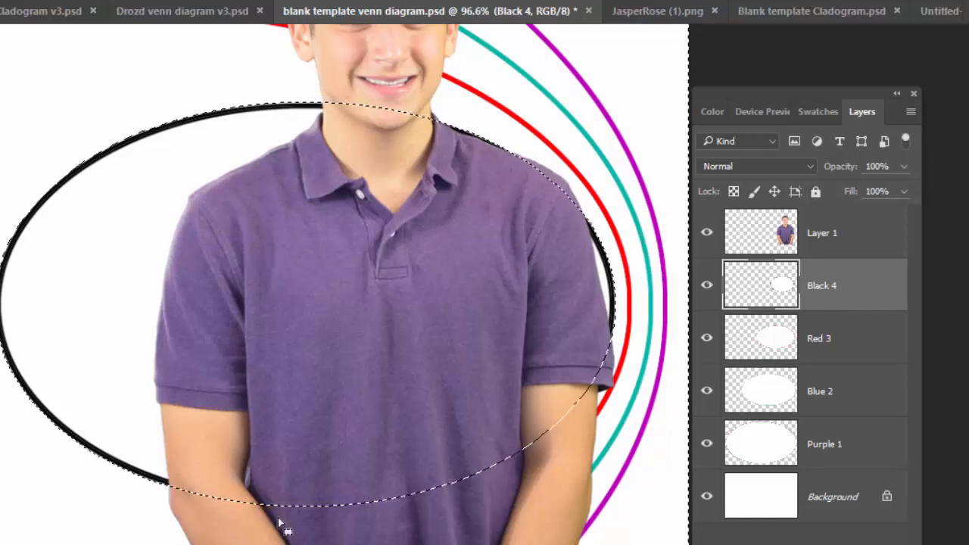
pyautogui.scroll(-1, 281, 525)
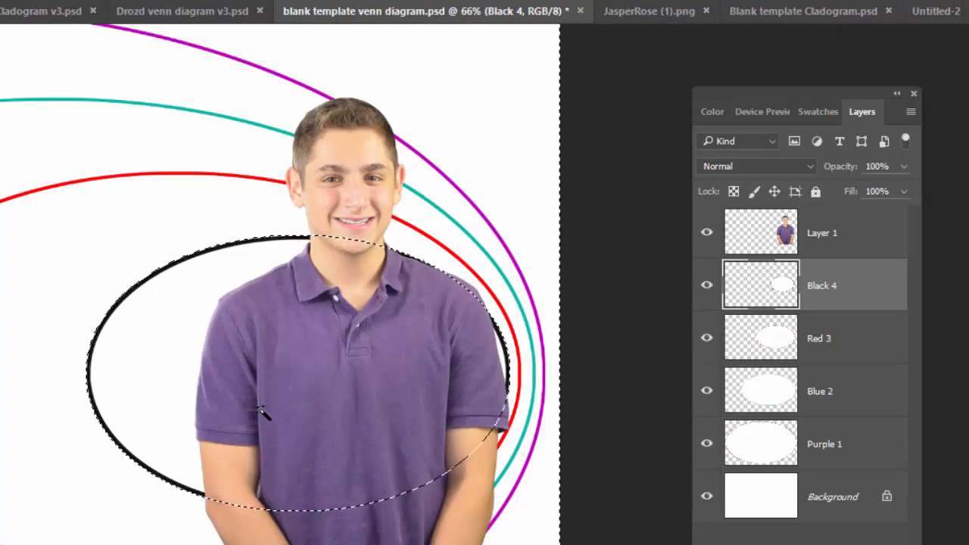
pyautogui.press('e')
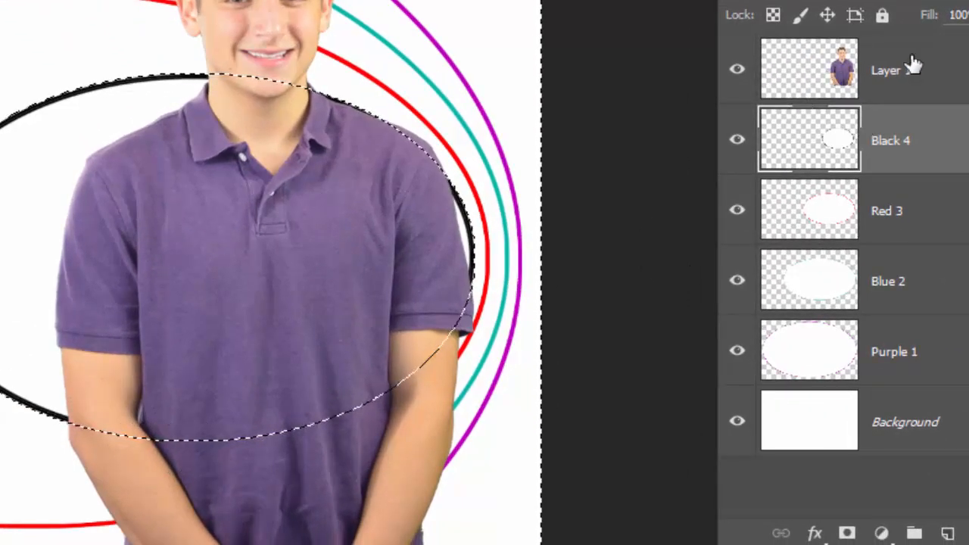
pyautogui.click(862, 72)
# Try erasing the photo's lower body by hand and deleting everything outside the black ellipse, undoing both attempts.
pyautogui.moveTo(106, 454)
pyautogui.mouseDown()
pyautogui.moveTo(454, 400)
pyautogui.moveTo(393, 533)
pyautogui.moveTo(311, 488)
pyautogui.moveTo(222, 519)
pyautogui.mouseUp()
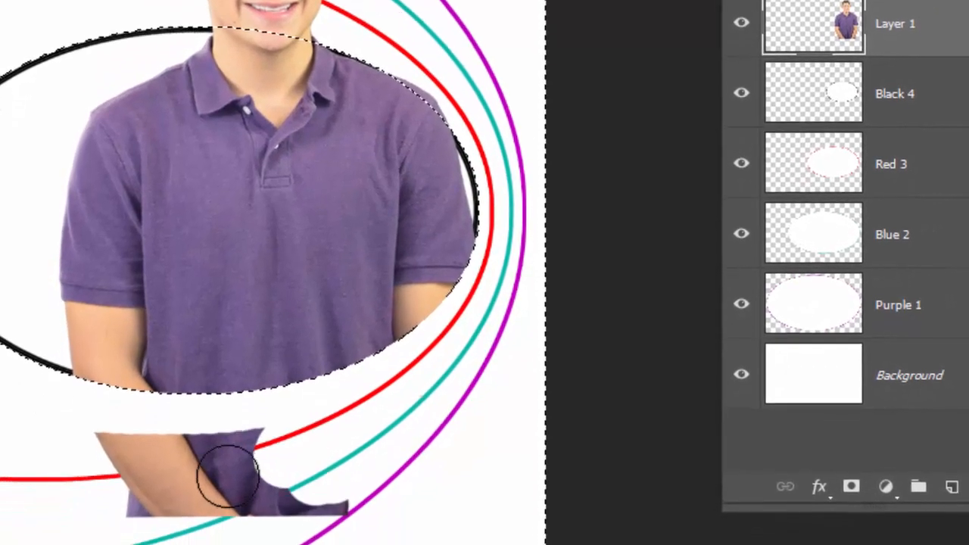
pyautogui.moveTo(227, 475)
pyautogui.mouseDown()
pyautogui.moveTo(177, 422)
pyautogui.moveTo(118, 424)
pyautogui.moveTo(295, 529)
pyautogui.mouseUp()
pyautogui.hotkey('ctrl', 'z')
pyautogui.hotkey('ctrl', 'z')
pyautogui.hotkey('ctrl', 'shift', 'z')
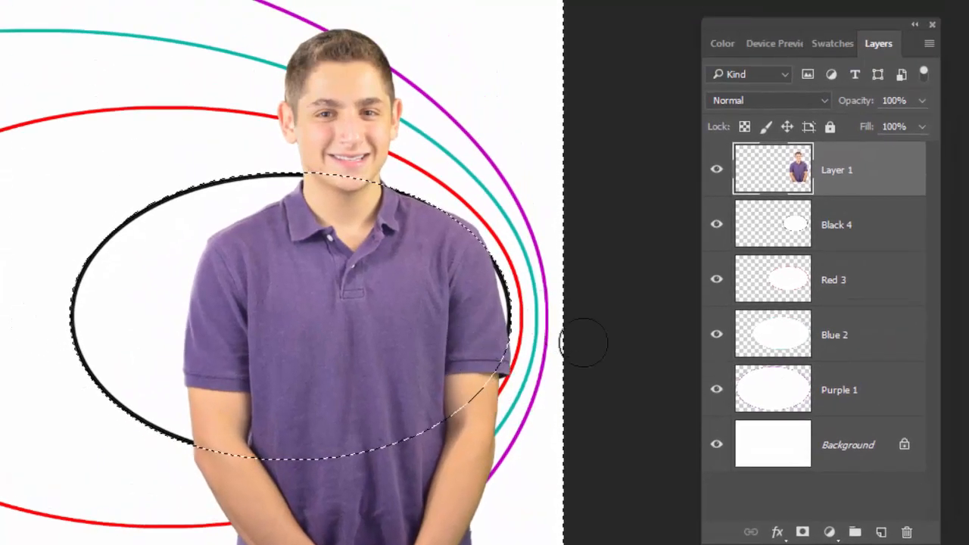
pyautogui.press('Delete')
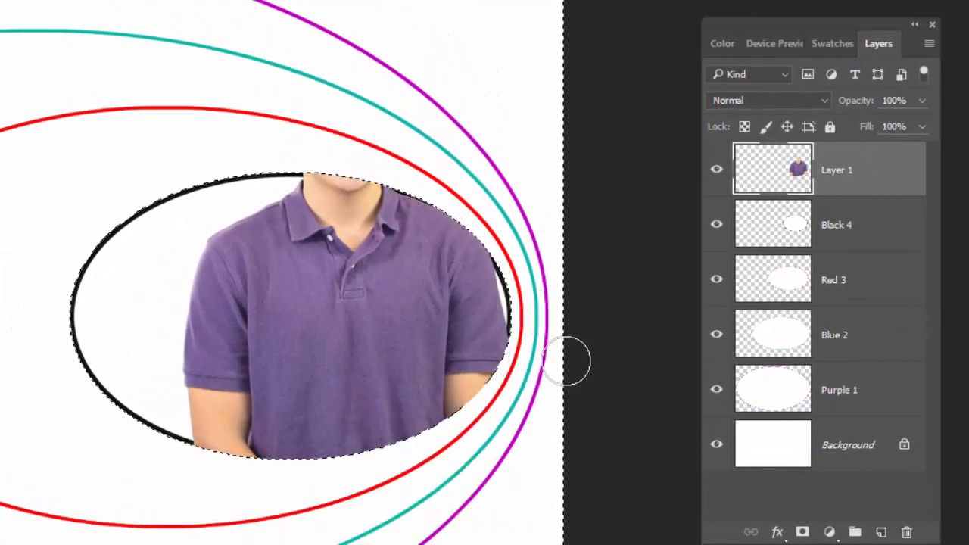
pyautogui.hotkey('ctrl', 'z')
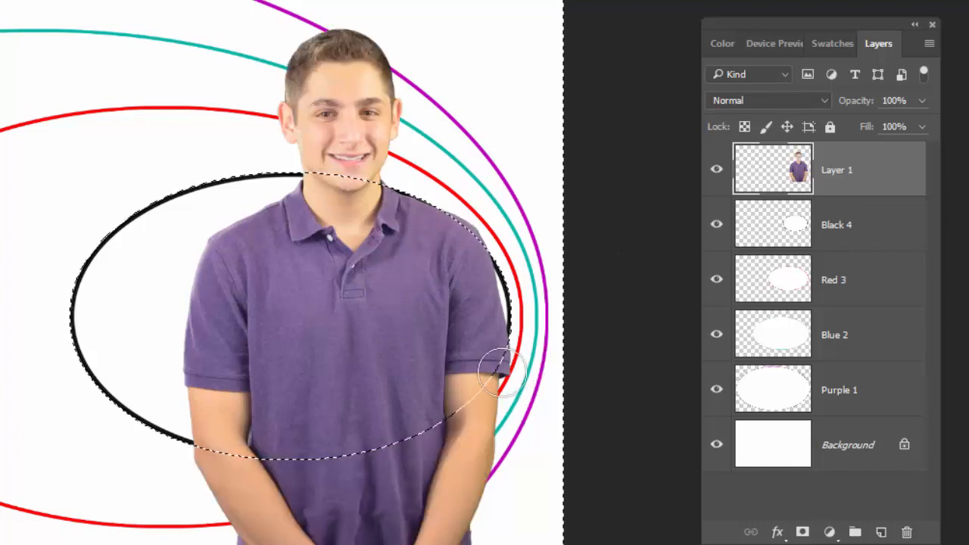
# Erase the arms and torso below the black ellipse's lower edge on Layer 1, keeping the head, and deselect.
pyautogui.moveTo(517, 383)
pyautogui.mouseDown()
pyautogui.moveTo(478, 380)
pyautogui.moveTo(448, 349)
pyautogui.moveTo(486, 387)
pyautogui.moveTo(466, 542)
pyautogui.moveTo(318, 478)
pyautogui.moveTo(270, 418)
pyautogui.moveTo(246, 432)
pyautogui.moveTo(219, 398)
pyautogui.moveTo(228, 469)
pyautogui.moveTo(202, 442)
pyautogui.moveTo(210, 479)
pyautogui.moveTo(320, 539)
pyautogui.mouseUp()
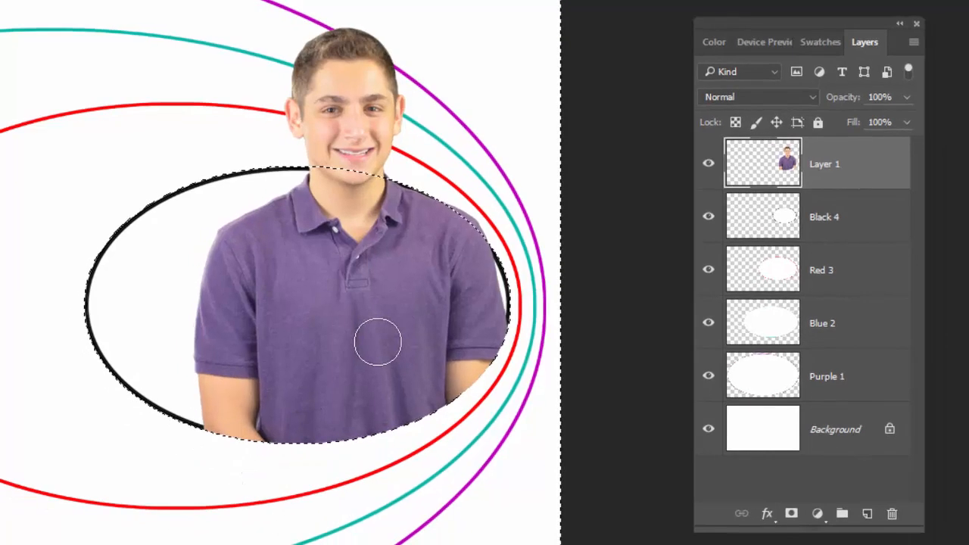
pyautogui.hotkey('ctrl', 'd')
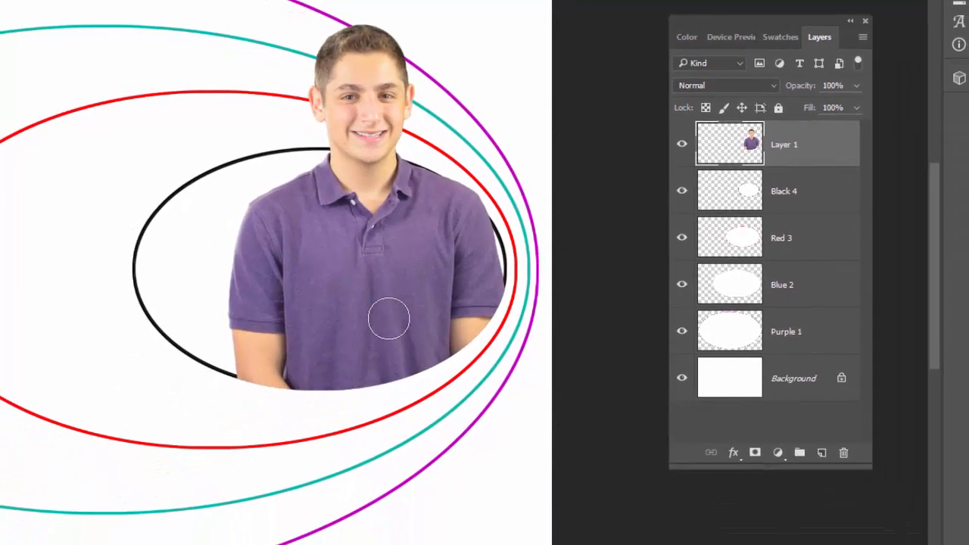
# Bring the frog cutout from its own untitled document into the blank template Venn diagram and move it to the diagram's left side.
pyautogui.scroll(3, 385, 344)
pyautogui.hotkey('ctrl', '-')
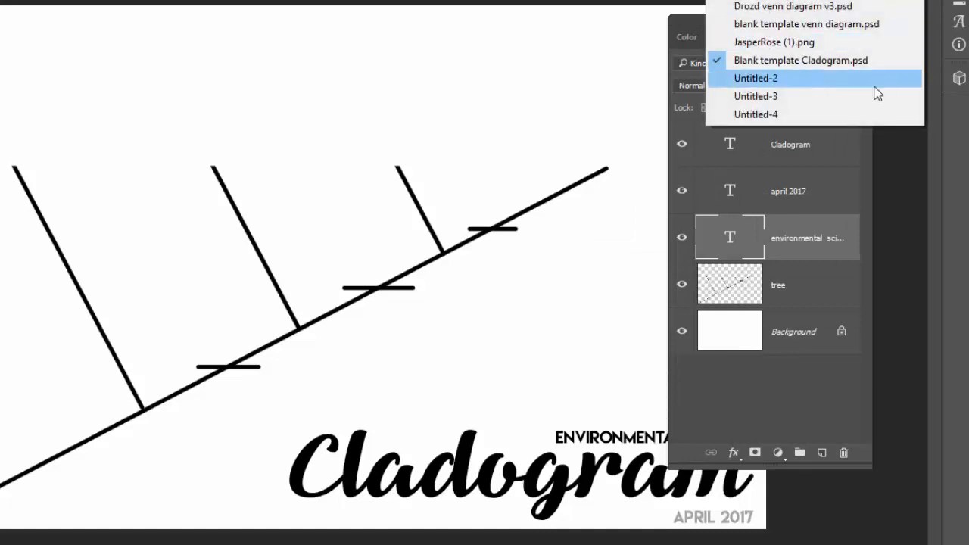
pyautogui.click(874, 97)
pyautogui.click(918, 1)
pyautogui.click(832, 113)
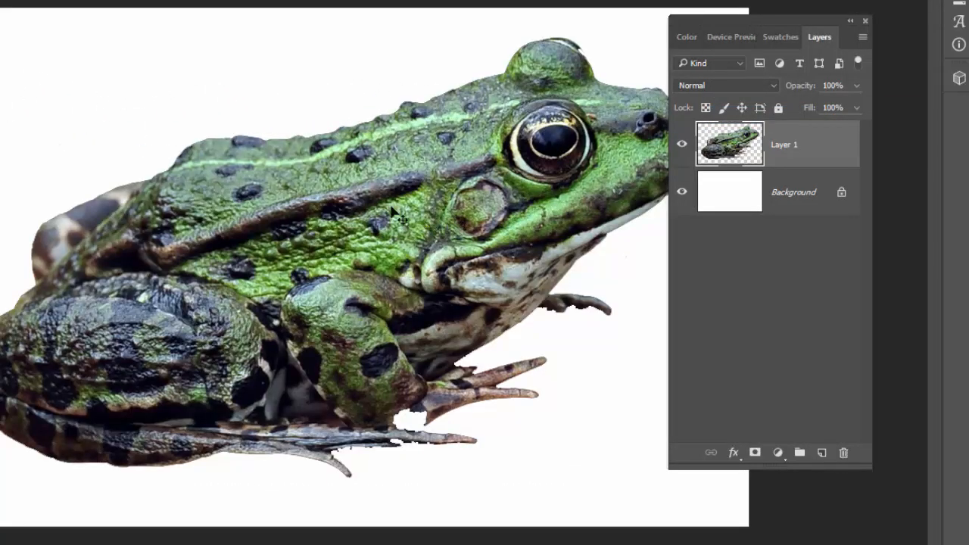
pyautogui.moveTo(392, 198); pyautogui.dragTo(151, 0)
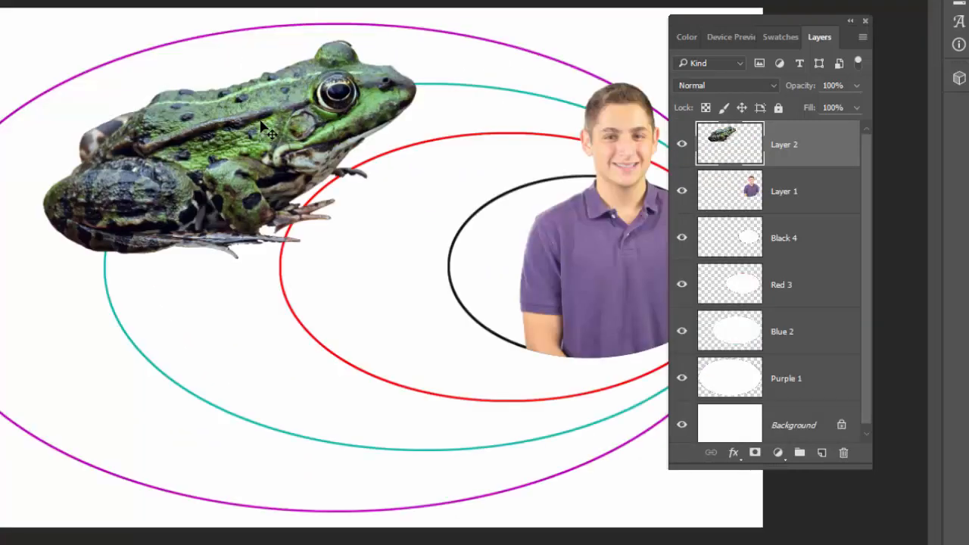
pyautogui.moveTo(261, 122); pyautogui.dragTo(178, 229)
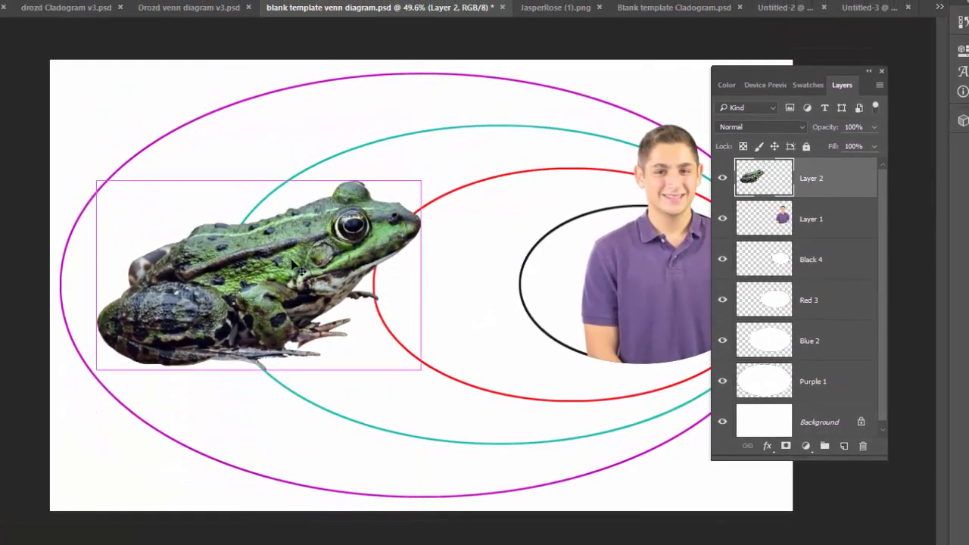
# Enlarge the frog to about 166% with Free Transform, testing its tilt and placing it over the left half of the ellipses.
pyautogui.hotkey('ctrl', 't')
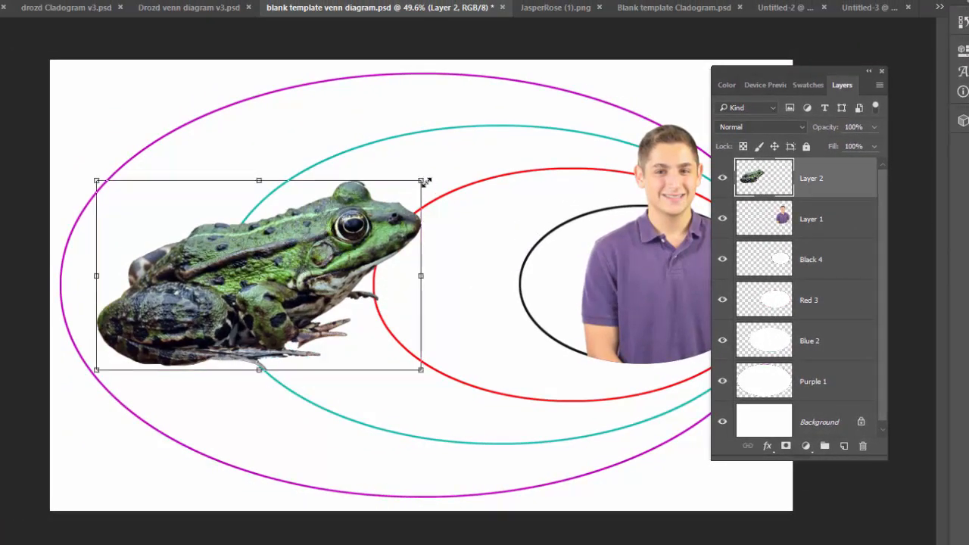
pyautogui.moveTo(425, 181); pyautogui.dragTo(558, 99)
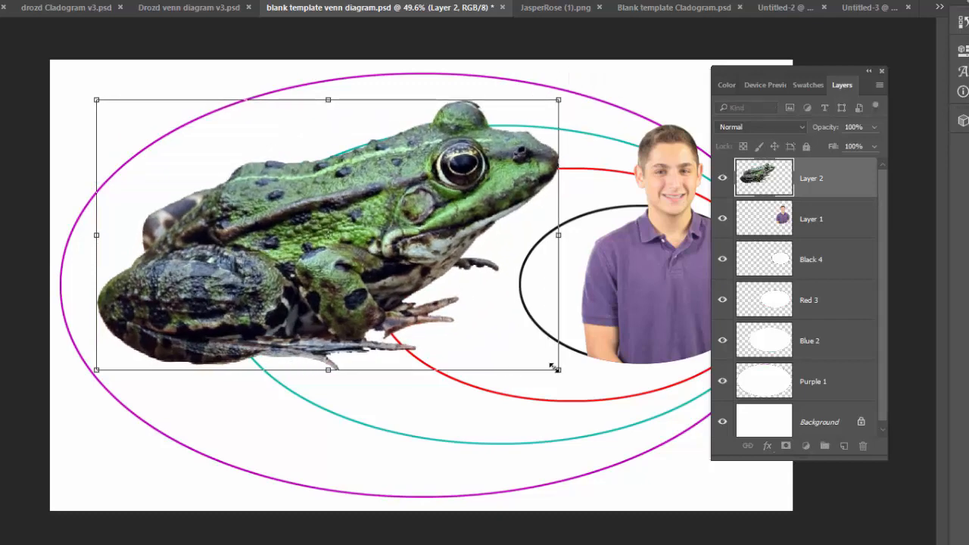
pyautogui.moveTo(554, 367); pyautogui.dragTo(632, 414)
pyautogui.moveTo(427, 251); pyautogui.dragTo(353, 252)
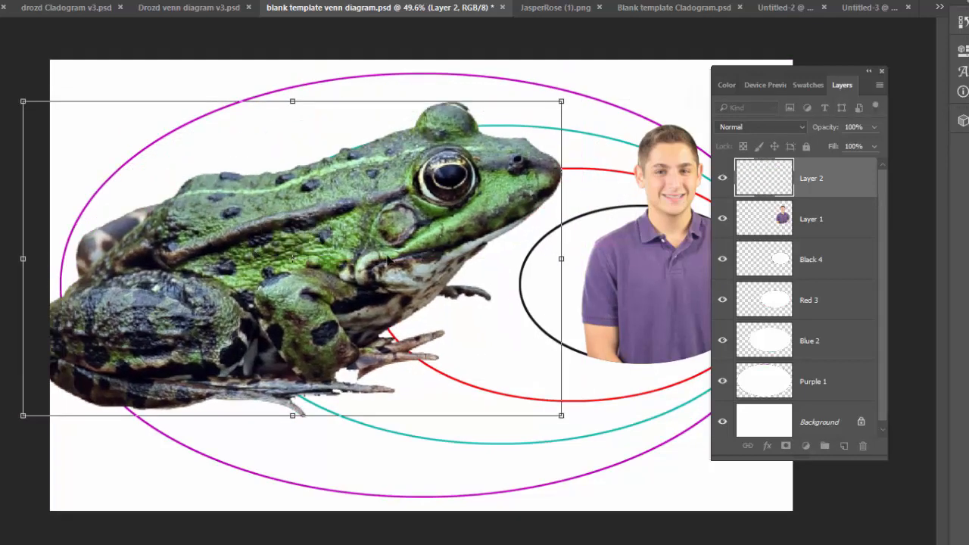
pyautogui.moveTo(542, 464); pyautogui.dragTo(681, 429)
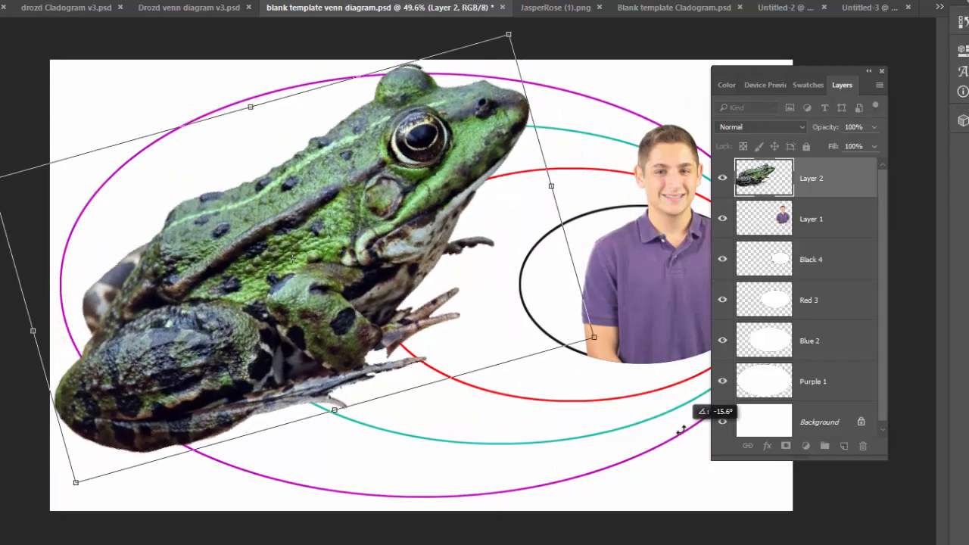
pyautogui.moveTo(642, 457); pyautogui.dragTo(582, 480)
pyautogui.moveTo(321, 221); pyautogui.dragTo(326, 223)
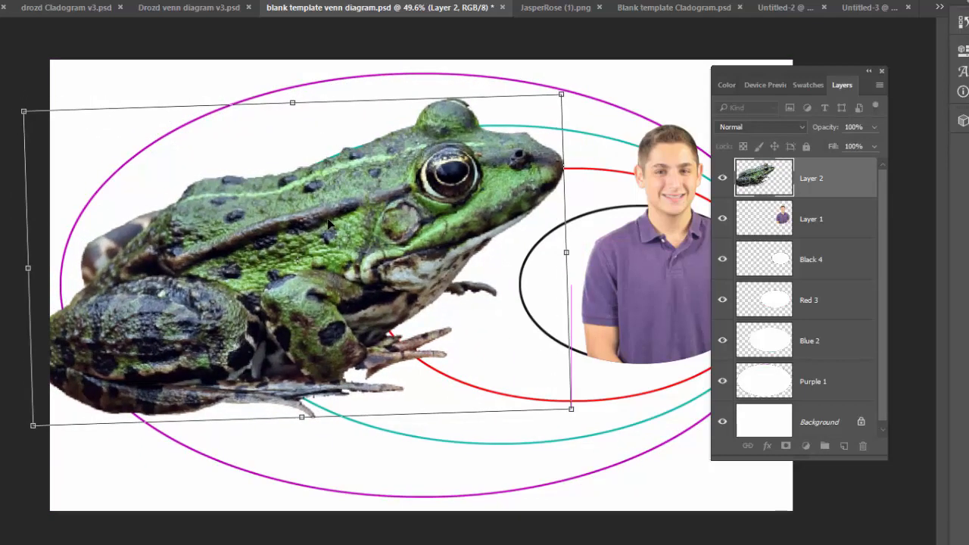
pyautogui.moveTo(381, 242); pyautogui.dragTo(390, 243)
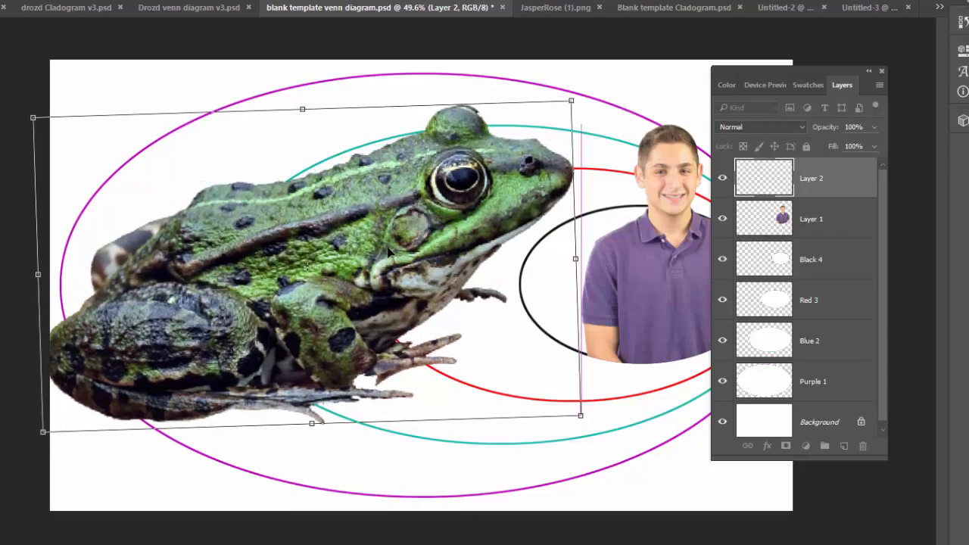
# Flip the frog horizontally, rotate it to about 17°, fit it over the diagram's left side, and commit the transform.
pyautogui.rightClick(382, 239)
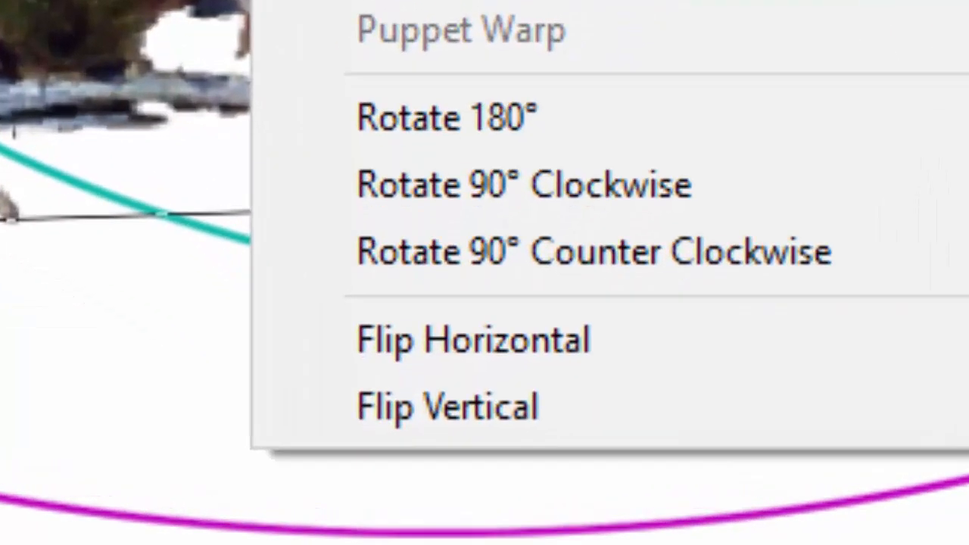
pyautogui.click(569, 338)
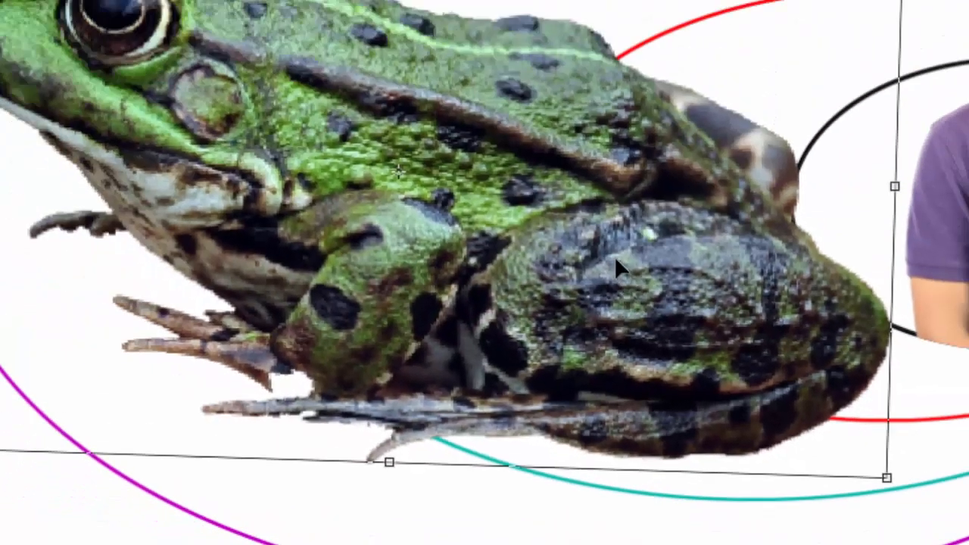
pyautogui.moveTo(615, 257); pyautogui.dragTo(596, 400)
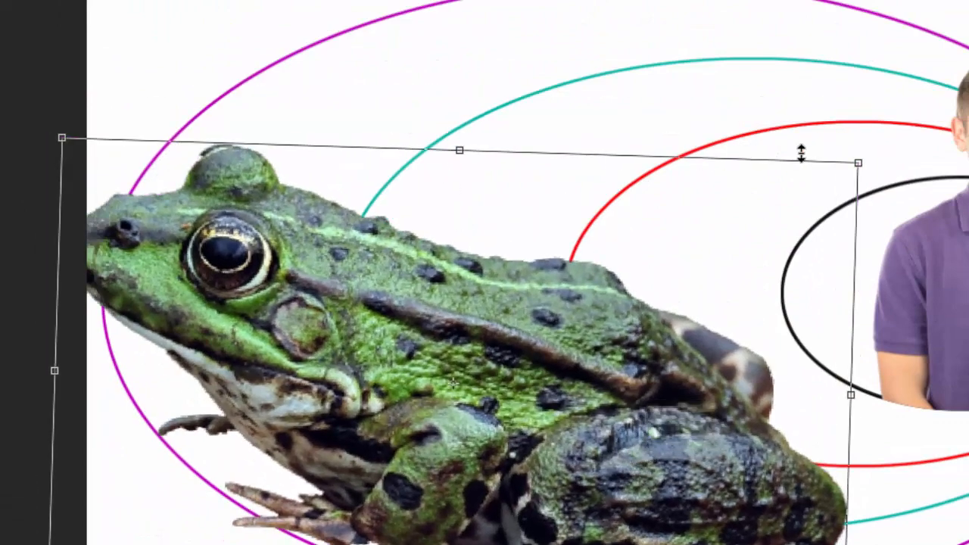
pyautogui.moveTo(536, 46); pyautogui.dragTo(623, 78)
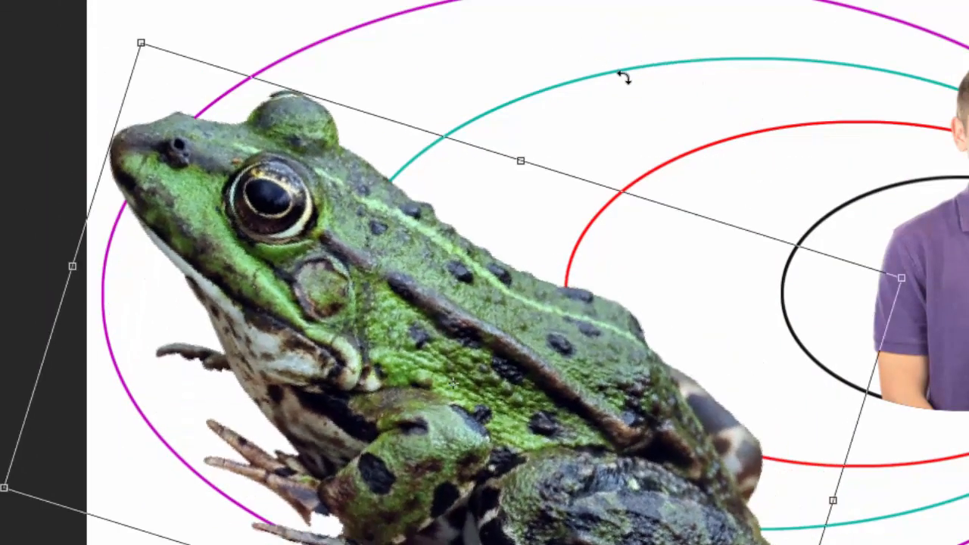
pyautogui.moveTo(406, 198); pyautogui.dragTo(393, 136)
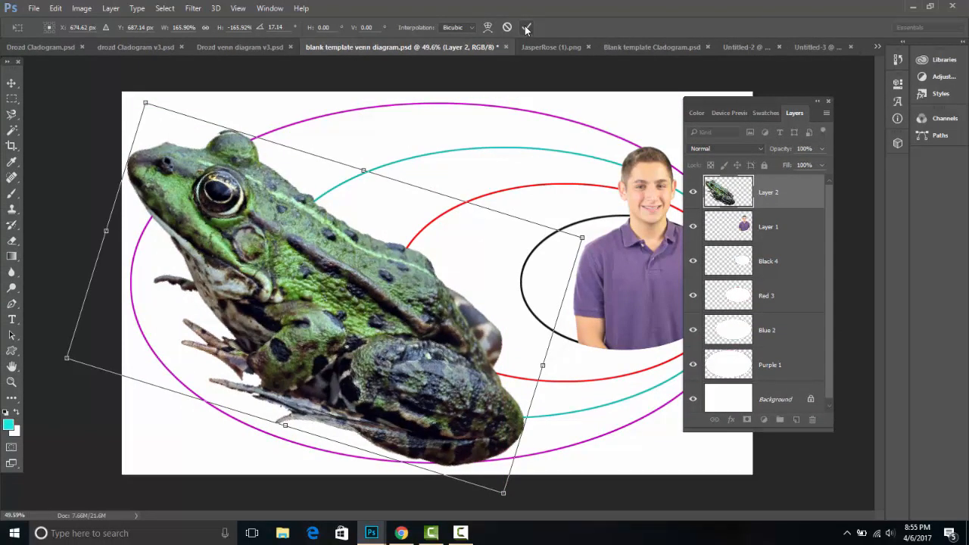
pyautogui.click(526, 28)
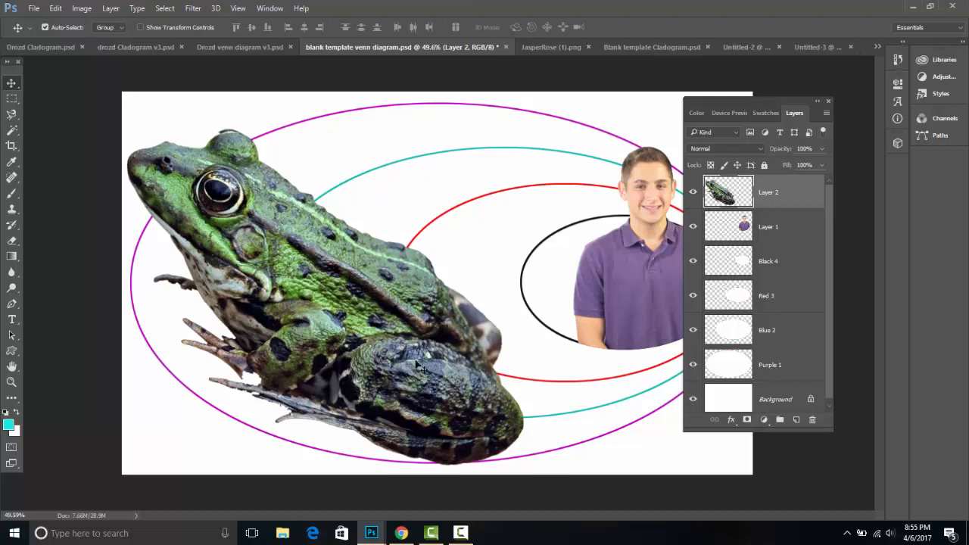
# Select the teal ellipse's interior on Blue 2 with the Magic Wand, and delete that area from the frog on Layer 2.
pyautogui.click(235, 48)
pyautogui.press('w')
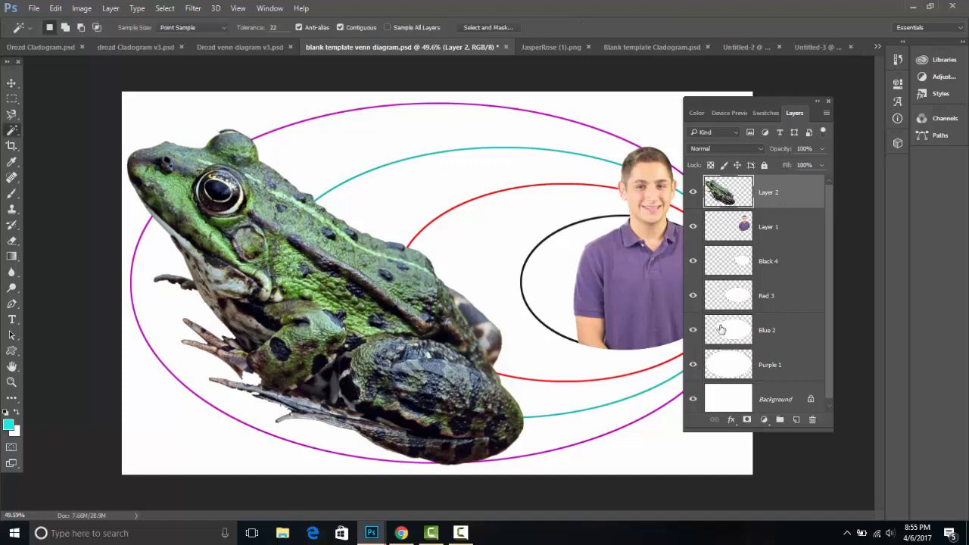
pyautogui.click(805, 333)
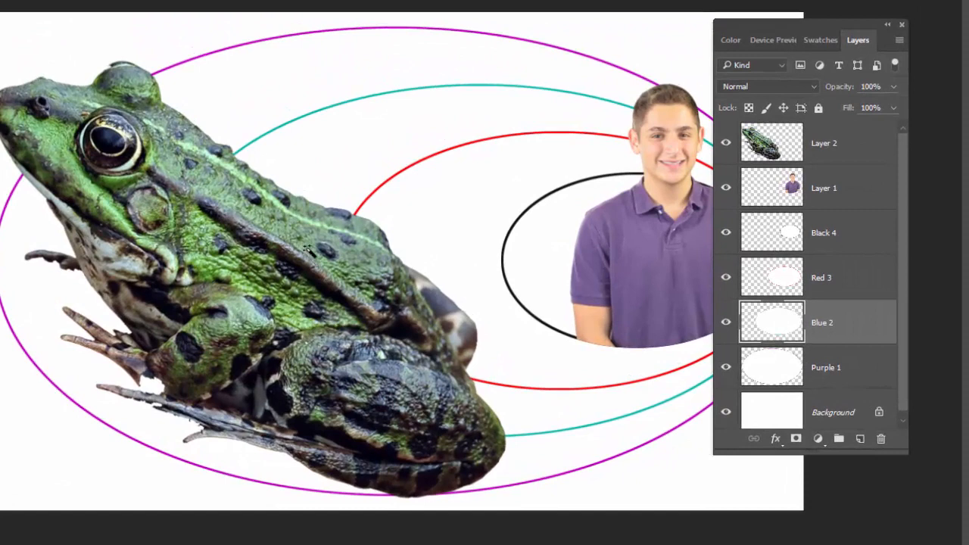
pyautogui.click(301, 237)
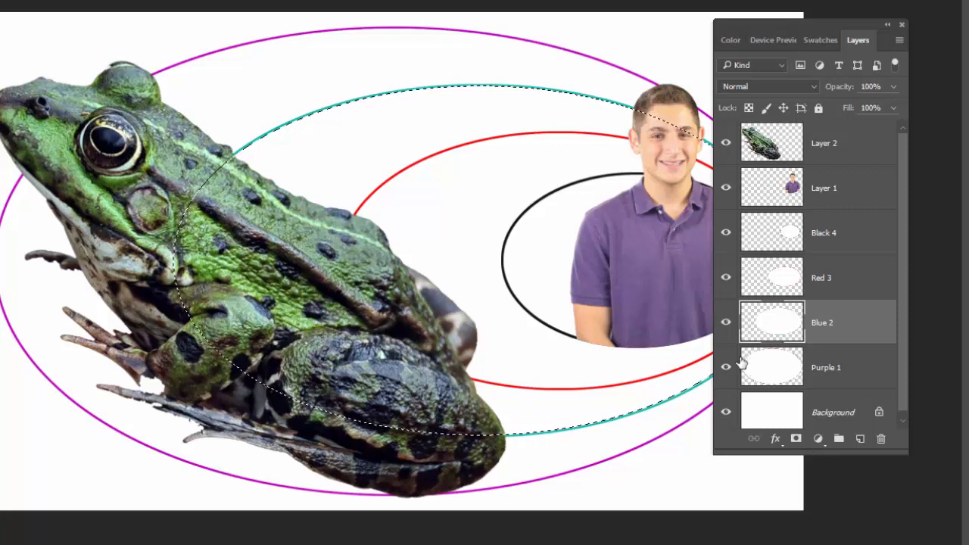
pyautogui.click(775, 154)
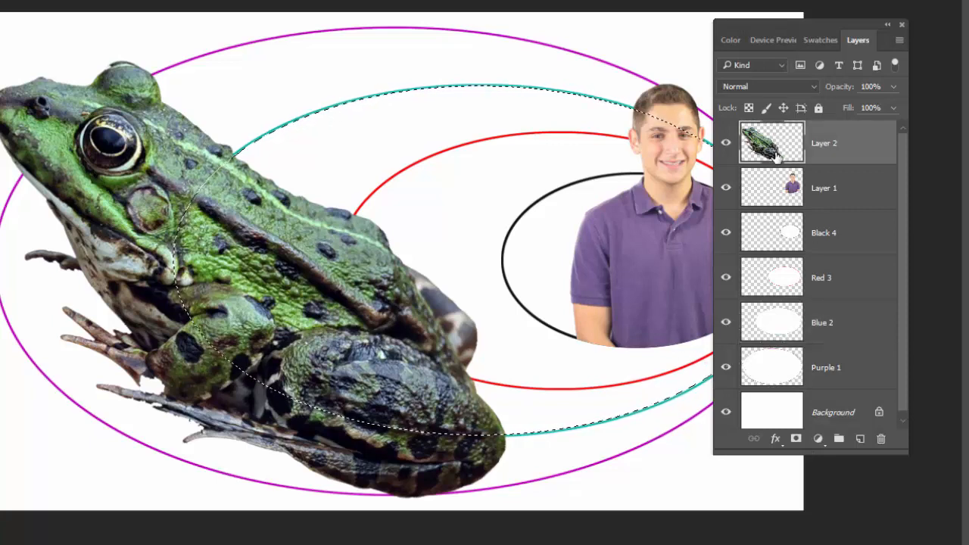
pyautogui.press('Delete')
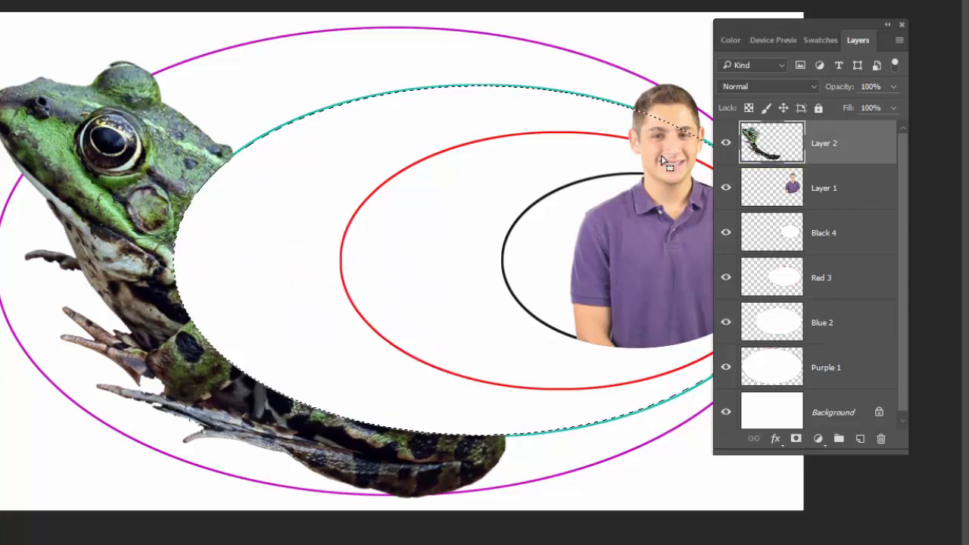
# Clear the selection and add a TETRAPOD text label at the left edge of the purple ellipse, beside the frog's front legs.
pyautogui.hotkey('ctrl', 'd')
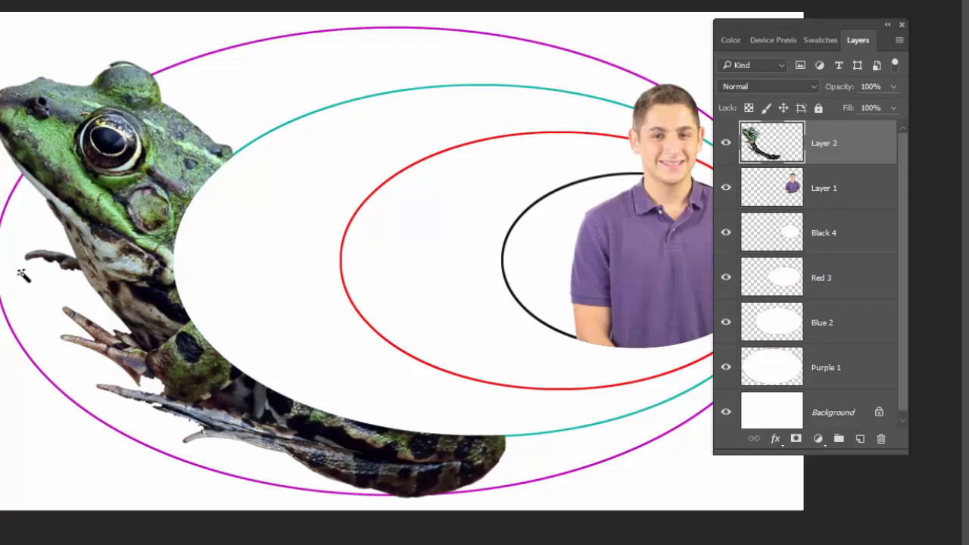
pyautogui.press('t')
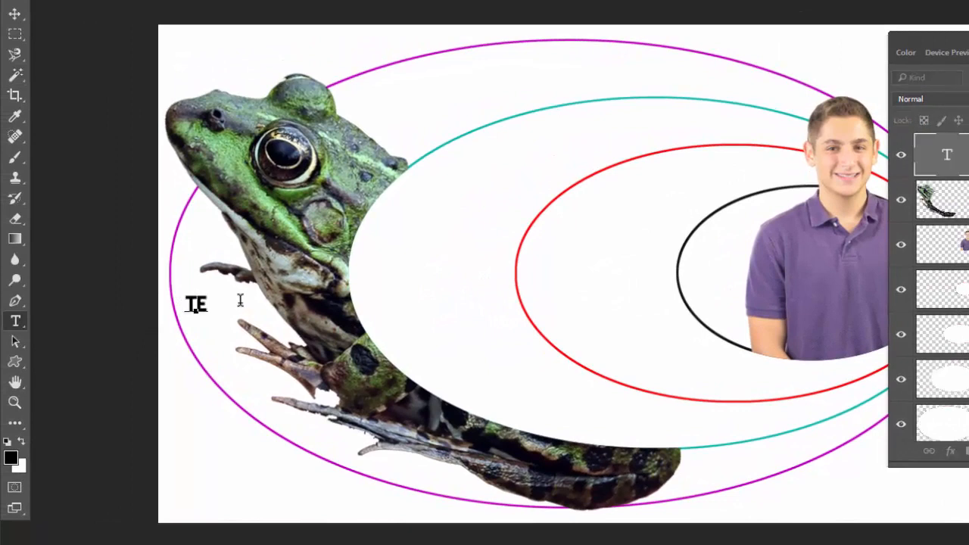
pyautogui.write('TROPOD')
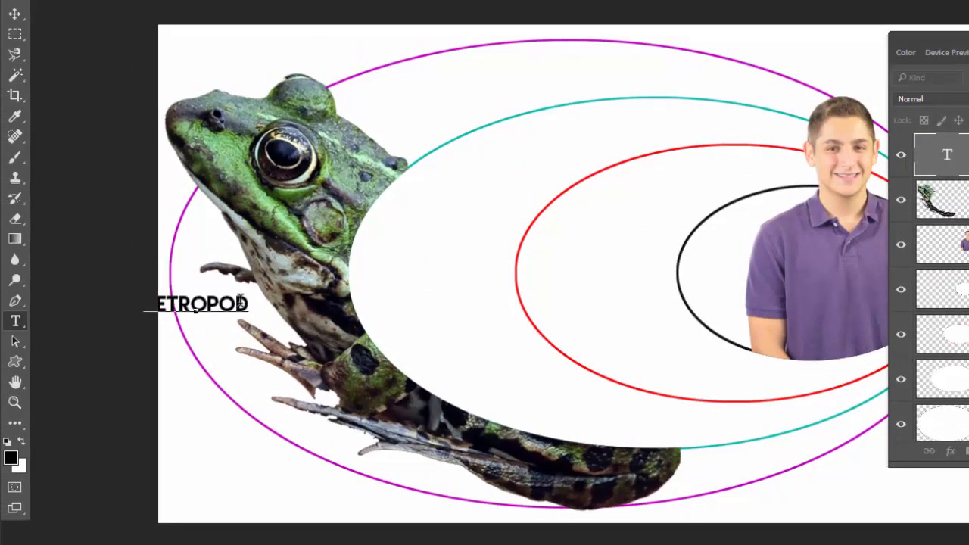
pyautogui.press('BackSpace')
pyautogui.press('BackSpace')
pyautogui.press('BackSpace')
pyautogui.press('BackSpace')
pyautogui.write('APOD')
pyautogui.moveTo(196, 309); pyautogui.dragTo(223, 316)
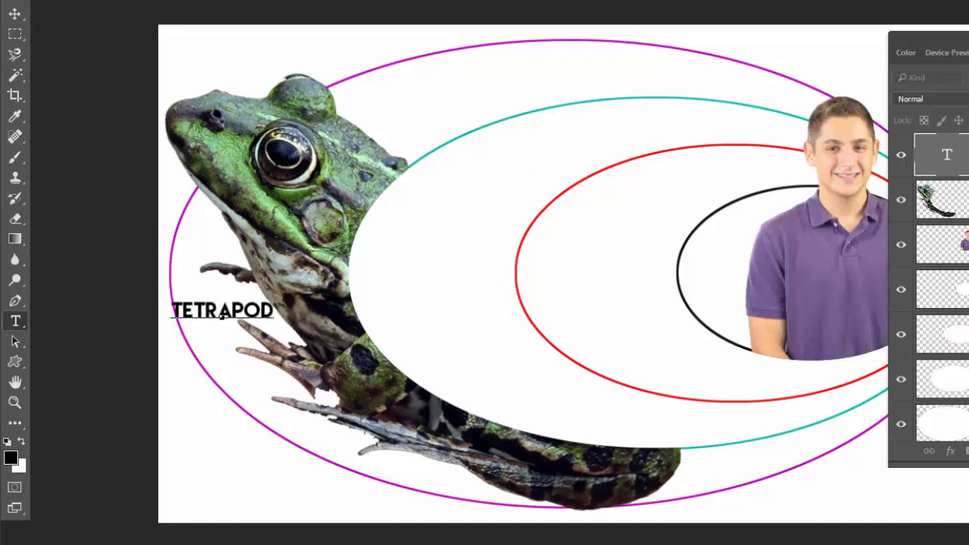
pyautogui.hotkey('ctrl', 'Return')
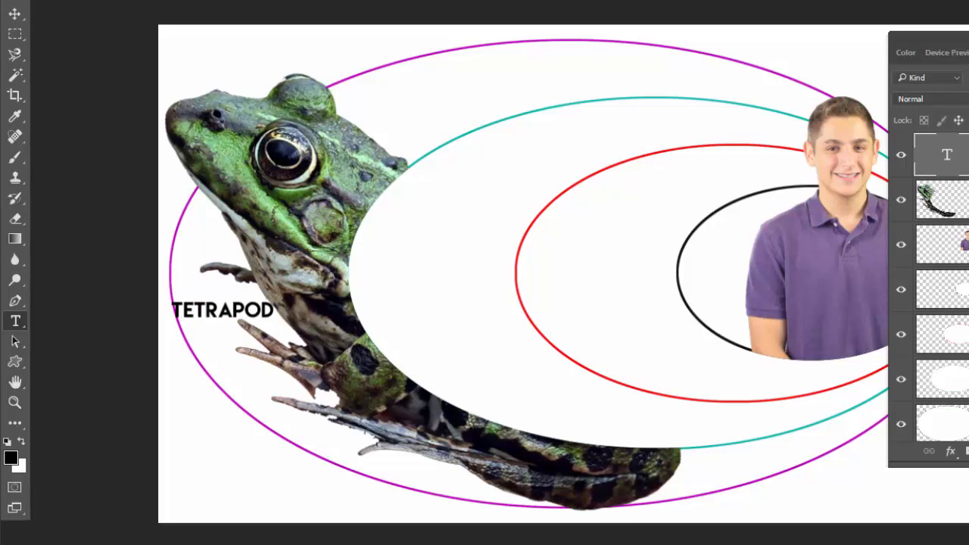
# Bring the hummingbird cutout from its own document into the blank template Venn diagram, between the frog and the portrait.
pyautogui.moveTo(521, 544)
pyautogui.hotkey('ctrl', 'Tab')
pyautogui.hotkey('ctrl', 'd')
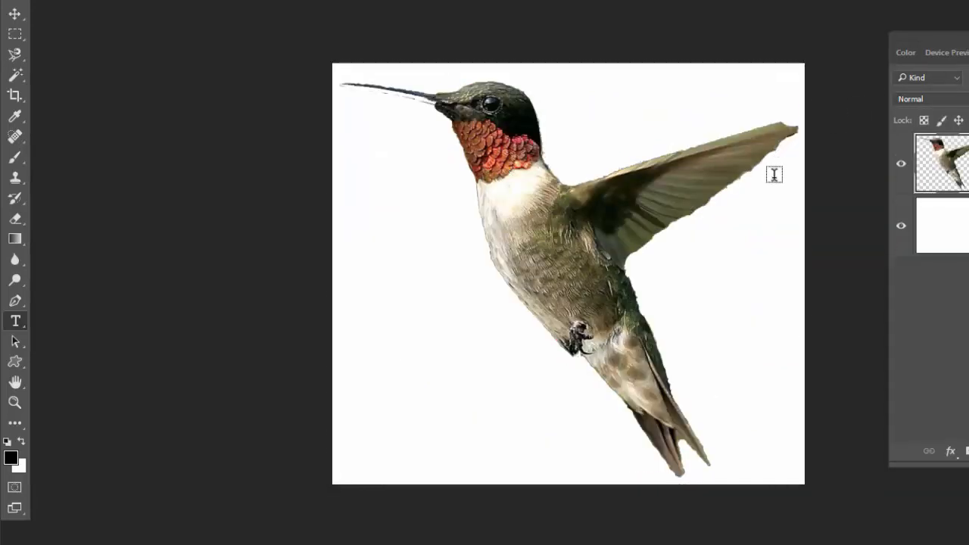
pyautogui.press('v')
pyautogui.moveTo(546, 215); pyautogui.dragTo(506, 271)
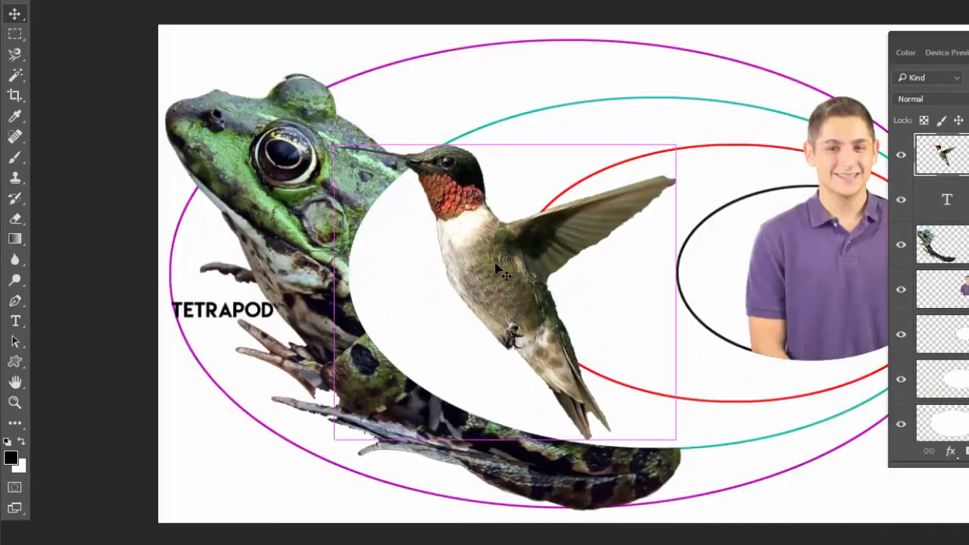
# Enlarge and tilt the hummingbird with a free transform, testing its fit over the diagram's middle, and commit the transform.
pyautogui.moveTo(682, 144); pyautogui.dragTo(802, 116)
pyautogui.moveTo(590, 238); pyautogui.dragTo(503, 269)
pyautogui.moveTo(724, 71); pyautogui.dragTo(772, 56)
pyautogui.moveTo(570, 189); pyautogui.dragTo(558, 237)
pyautogui.moveTo(725, 53); pyautogui.dragTo(656, 61)
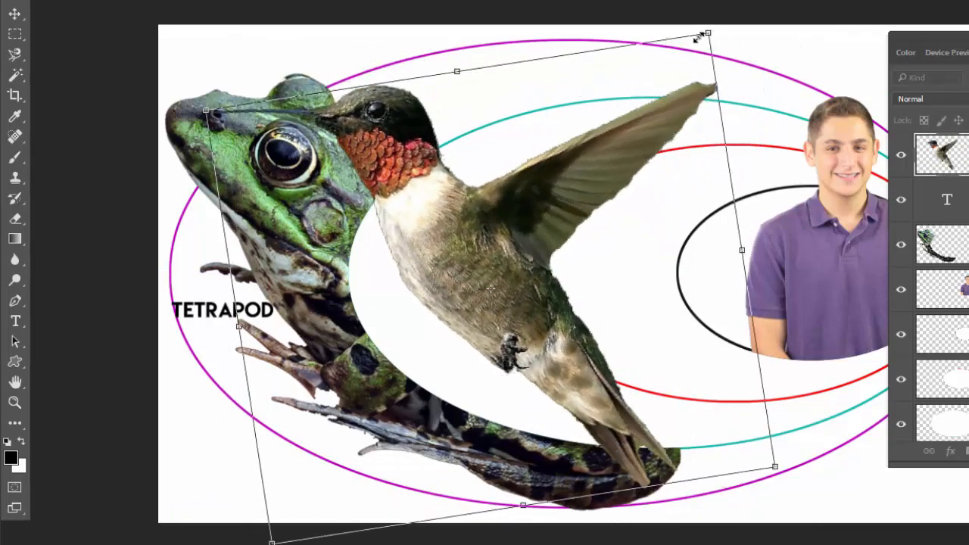
pyautogui.moveTo(705, 35); pyautogui.dragTo(608, 86)
pyautogui.press('Return')
# Move the hummingbird up, rotate it clockwise, and fit its body between the teal and red ellipses' left edges, committing the transform.
pyautogui.moveTo(511, 261); pyautogui.dragTo(566, 182)
pyautogui.hotkey('ctrl', 't')
pyautogui.moveTo(530, 52); pyautogui.dragTo(576, 71)
pyautogui.moveTo(541, 226); pyautogui.dragTo(495, 182)
pyautogui.press('Return')
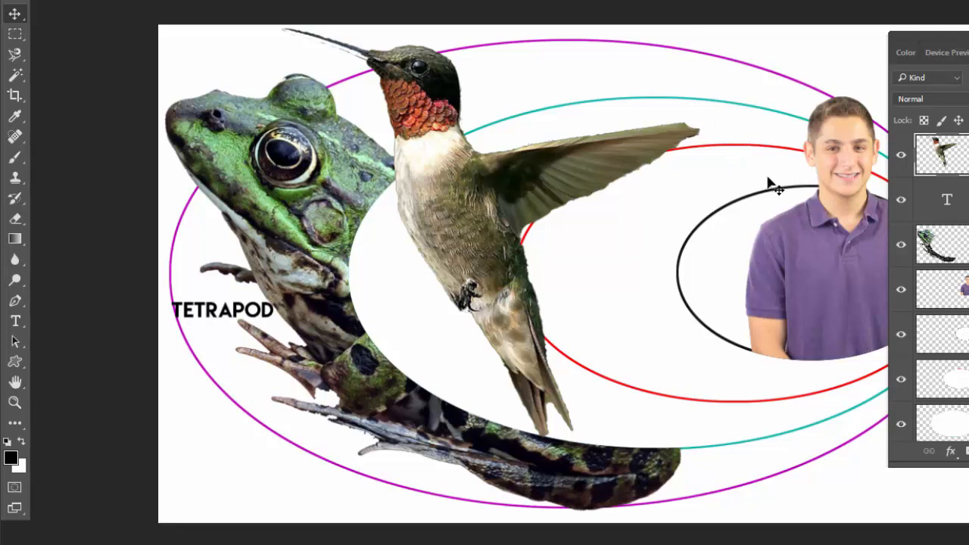
# Select the red ellipse's interior on Red 3 with the Magic Wand and fill it with the white background colour.
pyautogui.click(19, 75)
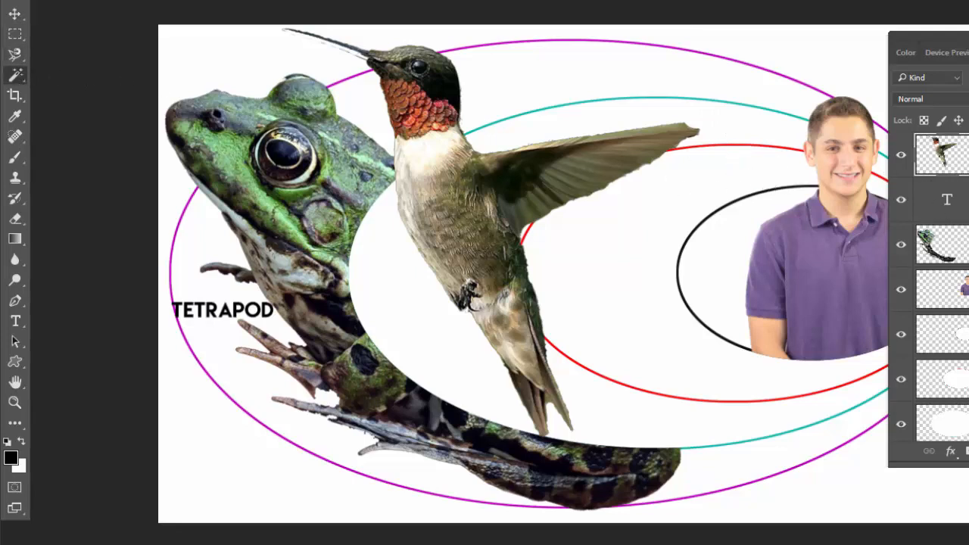
pyautogui.click(966, 379)
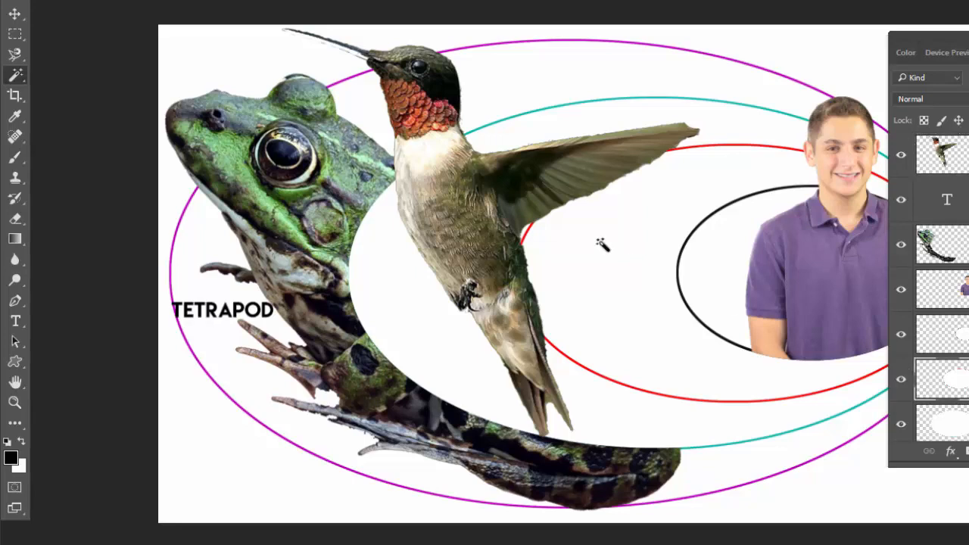
pyautogui.click(603, 242)
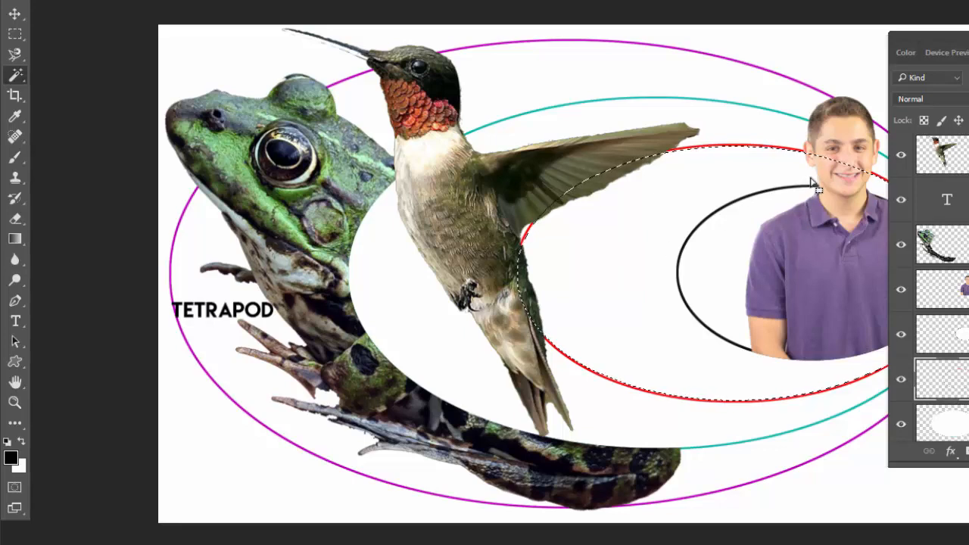
pyautogui.hotkey('ctrl', 'BackSpace')
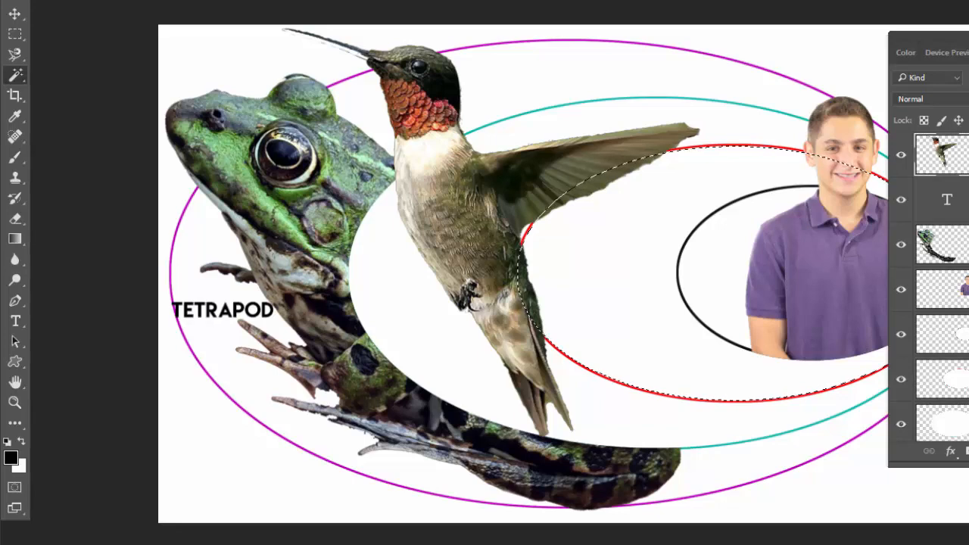
# Try deleting the red ellipse's selected area from the hummingbird on Layer 3 and deselecting, and undo both actions.
pyautogui.press('Delete')
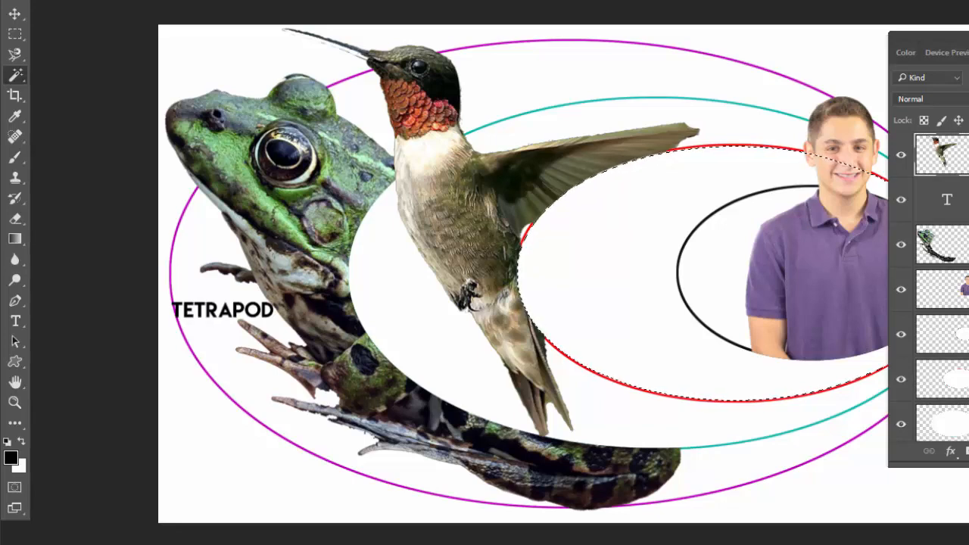
pyautogui.hotkey('ctrl', 'd')
pyautogui.hotkey('ctrl', 'alt', 'z')
pyautogui.hotkey('ctrl', 'alt', 'z')
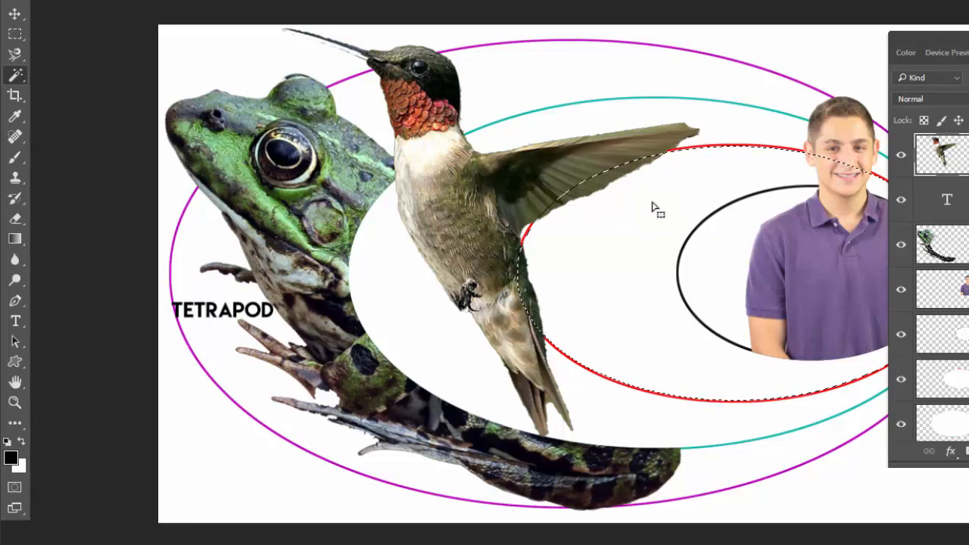
# Try erasing the hummingbird's wing and tail parts inside the red ellipse selection with the Eraser, and undo the stroke.
pyautogui.press('e')
pyautogui.moveTo(663, 158)
pyautogui.mouseDown()
pyautogui.moveTo(562, 213)
pyautogui.moveTo(522, 286)
pyautogui.moveTo(537, 348)
pyautogui.mouseUp()
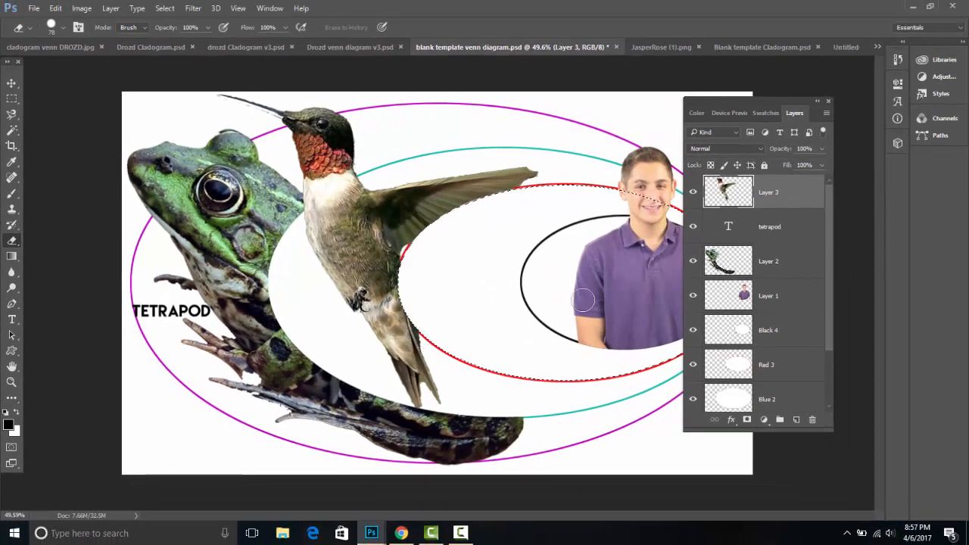
pyautogui.hotkey('ctrl', 'z')
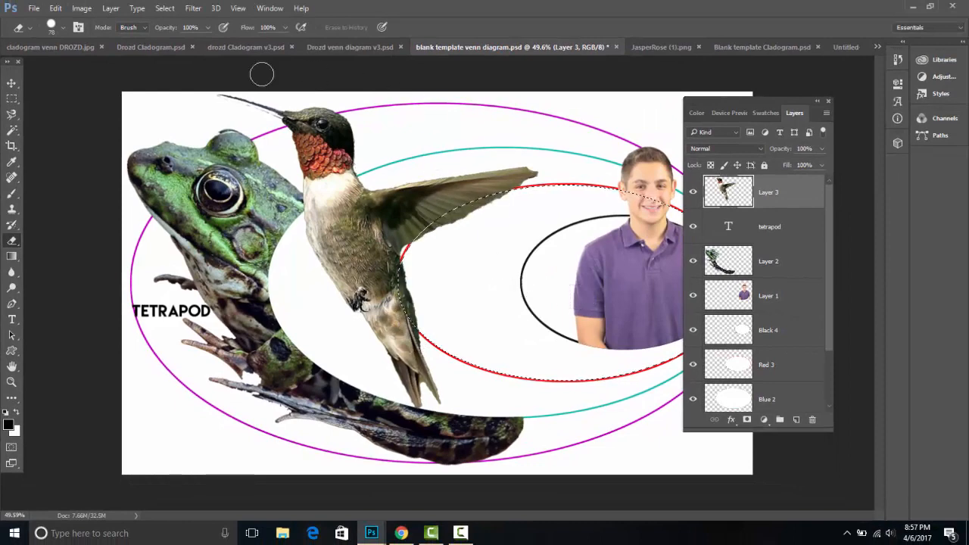
# Switch to the finished platypus, zebra, bear and tiger Venn diagram, select its whole canvas, and uncover its title for viewing.
pyautogui.click(51, 47)
pyautogui.hotkey('ctrl', 'a')
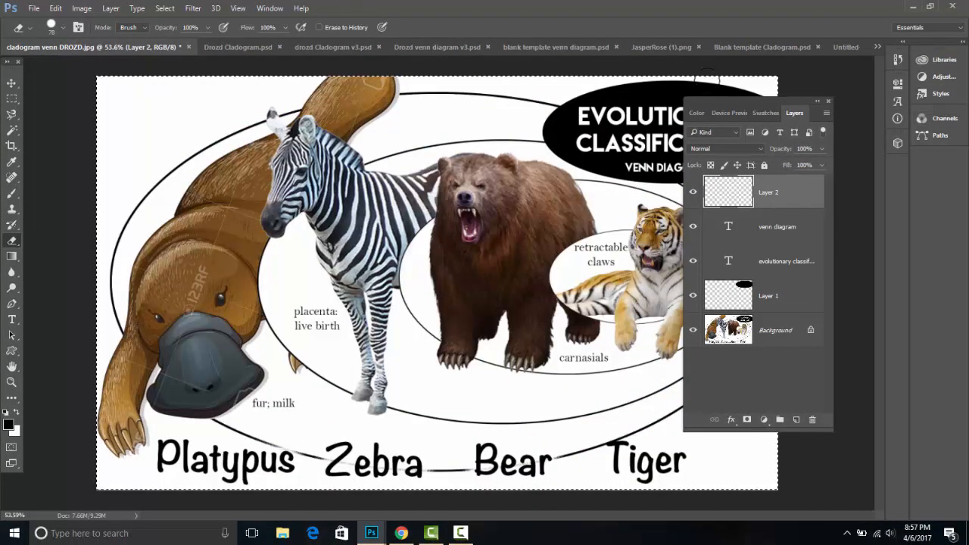
pyautogui.moveTo(709, 98); pyautogui.dragTo(799, 210)
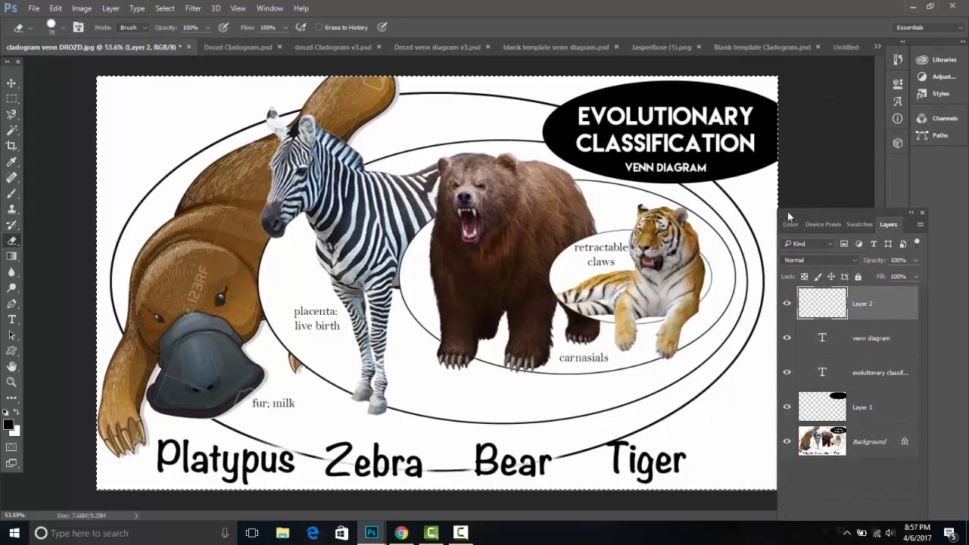